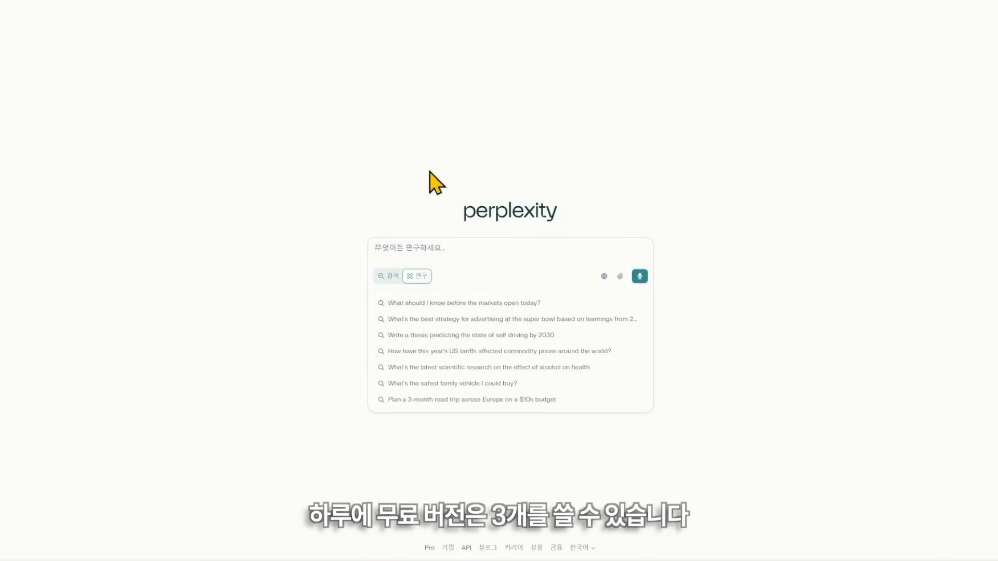
Submit a research prompt for successful e-commerce hyper-personalized product recommendation cases, covering '초개인화 마케팅', '이커머스', '추천 시스템', customer data, technologies, marketing methods and performance metrics.
text(검색 전문 AI에게 초개인화 마케팅 전략 사례 검색을 요청합니다. 목표는 이커머스 분야에서 고객 데이터를 활용하여 개인 맞춤형 상품 추천을 성공적으로 구현한 사례 연구를 찾는 것입니다. 핵심 키워드는 '초개인화 마케팅', '이커머스', '추천 시스템'으로 하고, 성공 사례 위주로 찾아주세요. 각 사례별로 활용된 고객 데이터, 적용된 기술, 마케팅 활동 방식, 그리고 구체적인 성과 지표를 자세히 알려주시면 좋겠습니다.)
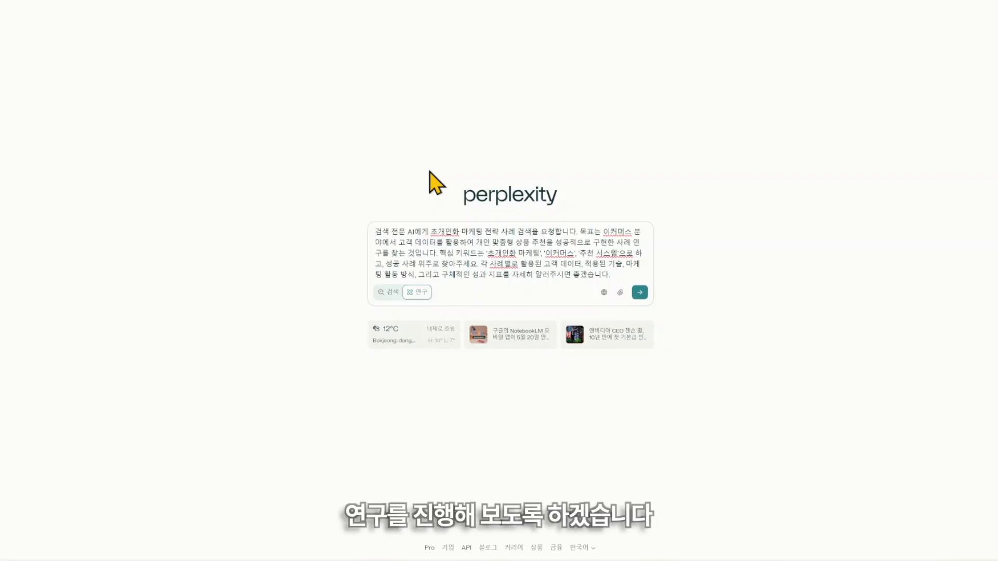
key(Return)
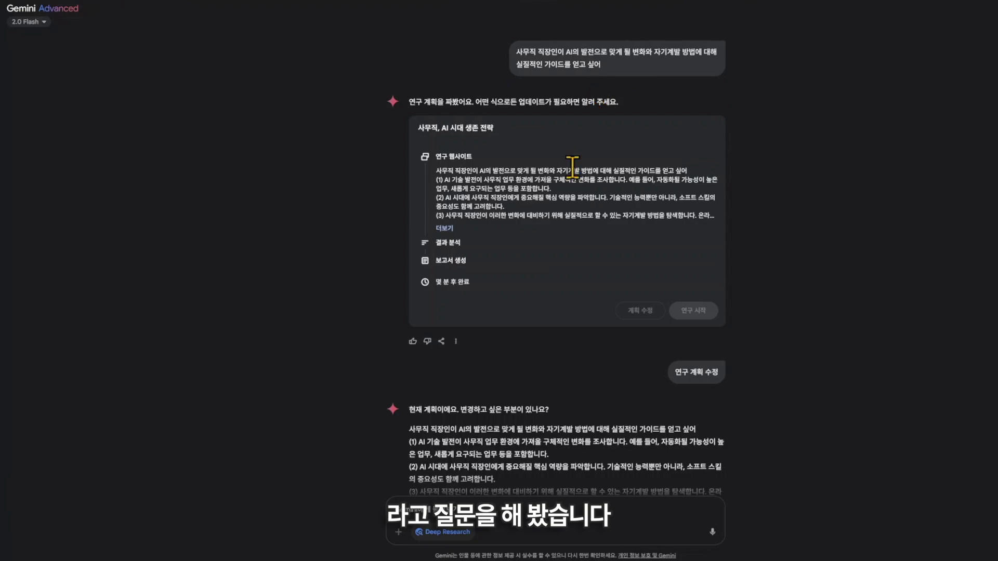
Switch to the Gemini Deep Research chat, expand the plan '사무직, AI 시대 생존 전략' in full and review its research items.
drag(595, 100, 367, 99)
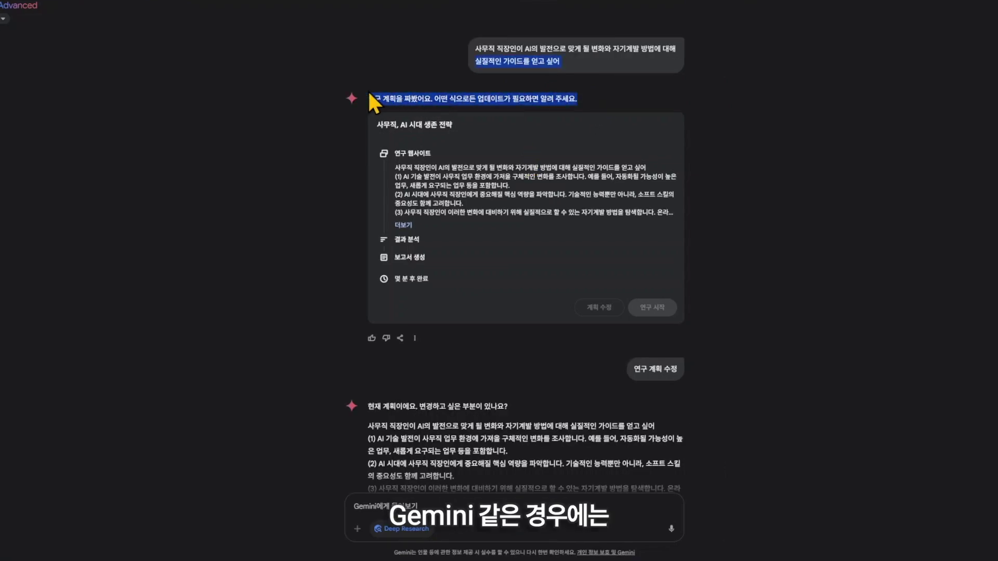
click(500, 99)
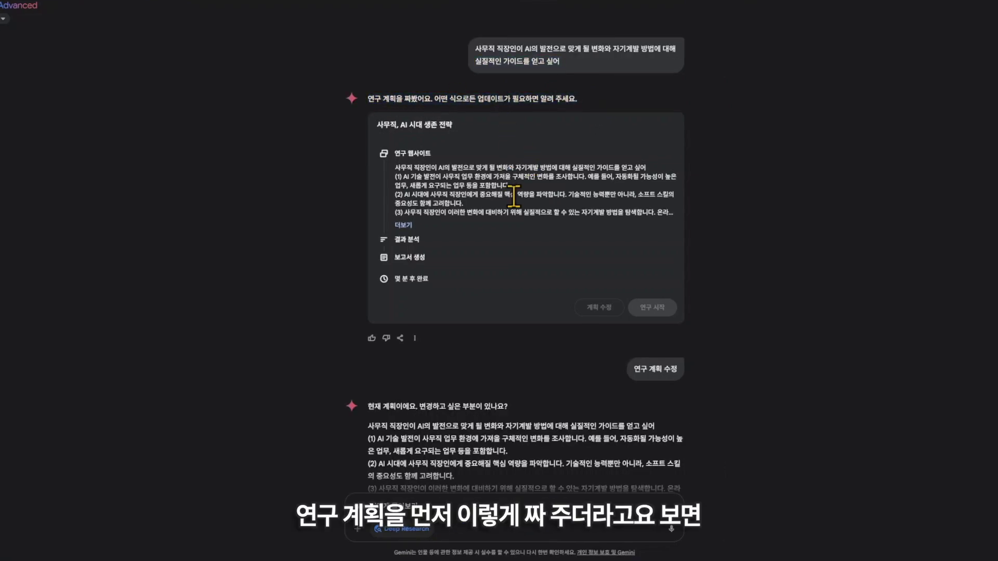
click(403, 225)
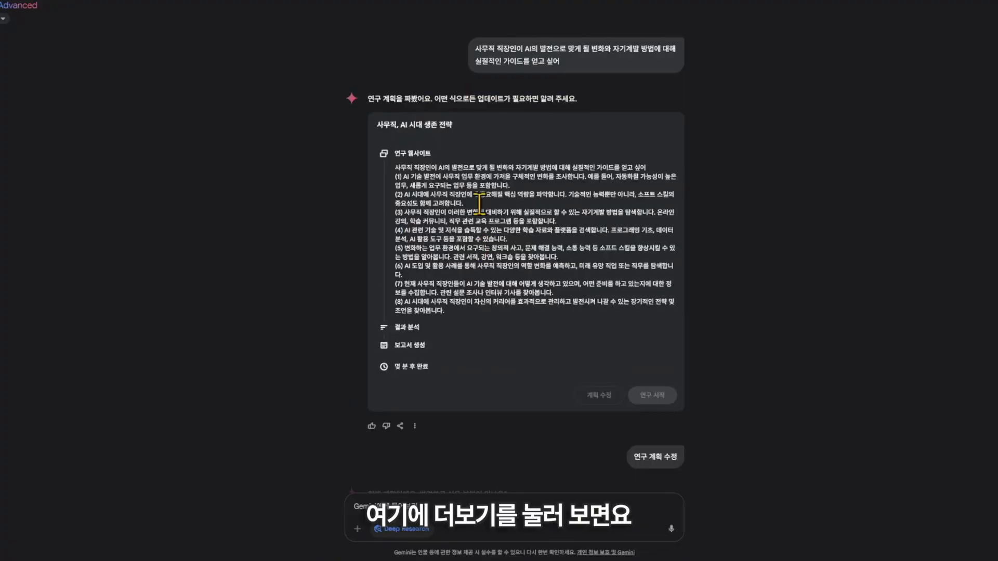
triple_click(402, 154)
drag(460, 184, 611, 306)
click(611, 306)
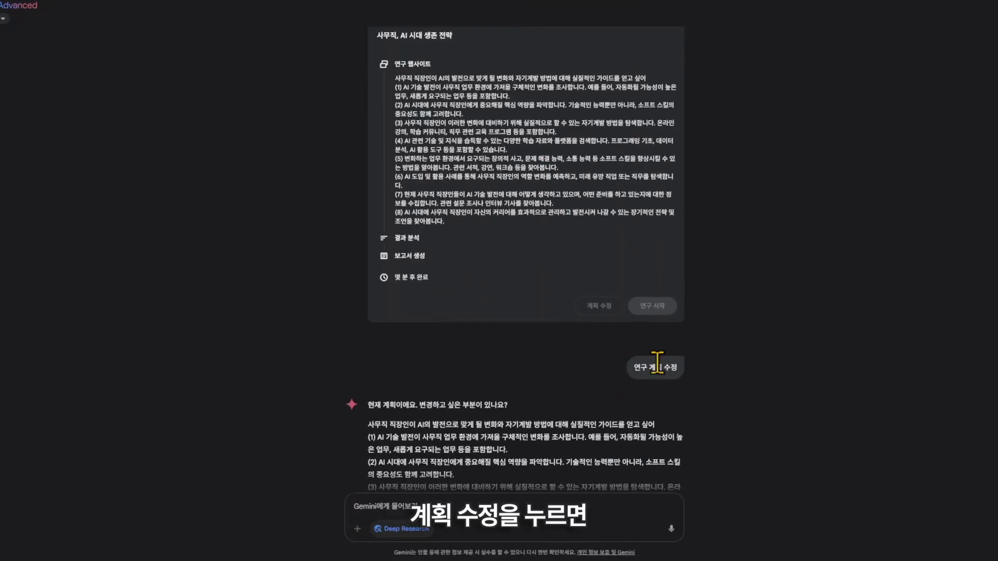
Review the plan-revision exchange, including the request to also cover using AI for document work.
scroll(654, 374, down, 5)
scroll(629, 92, up, 2)
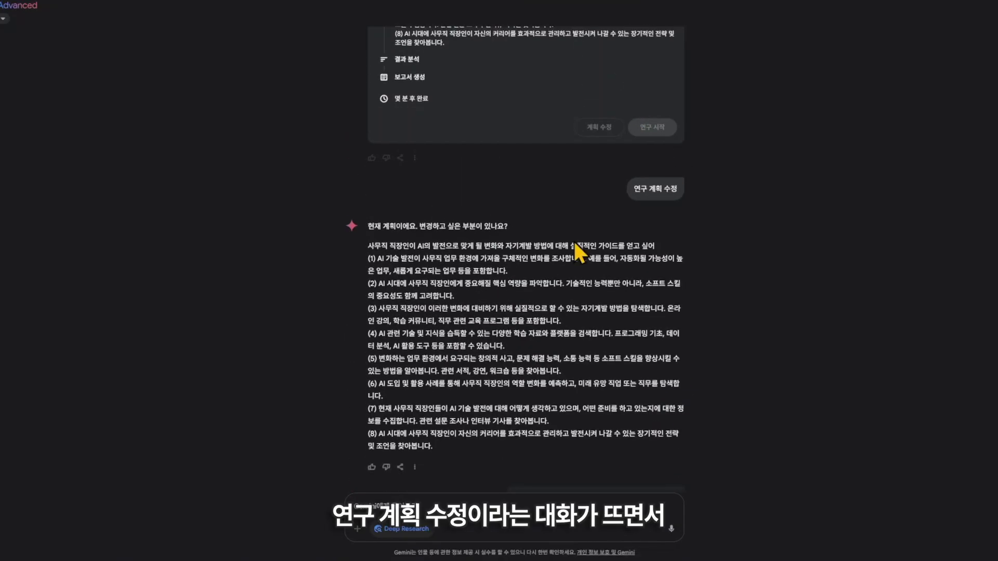
scroll(575, 245, down, 2)
drag(403, 136, 520, 289)
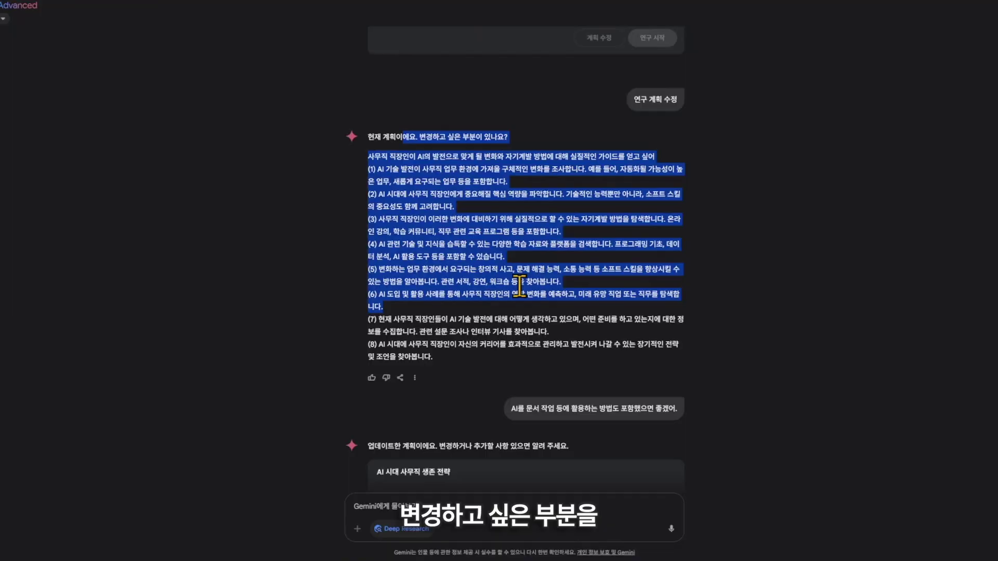
scroll(519, 283, down, 3)
drag(511, 230, 674, 230)
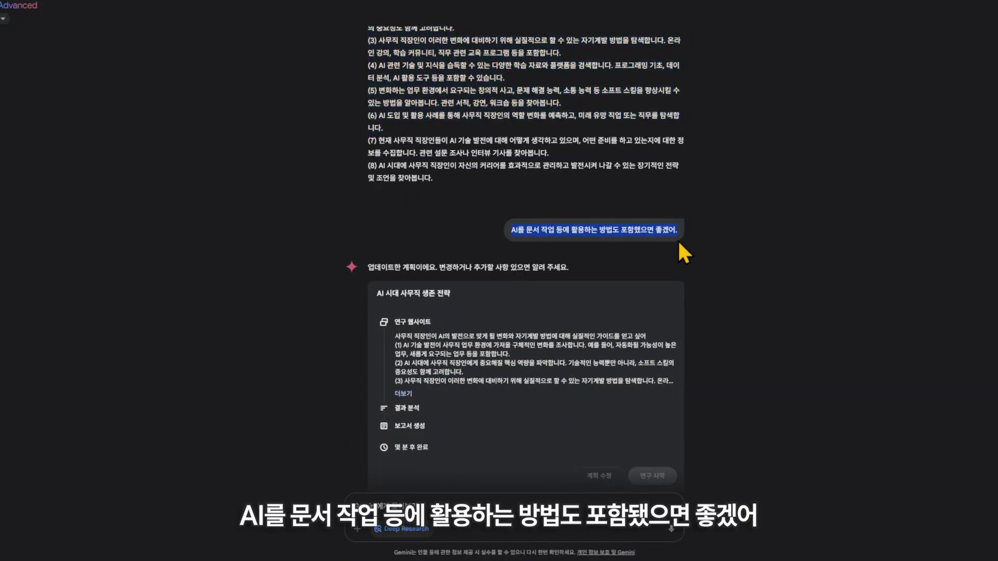
click(678, 241)
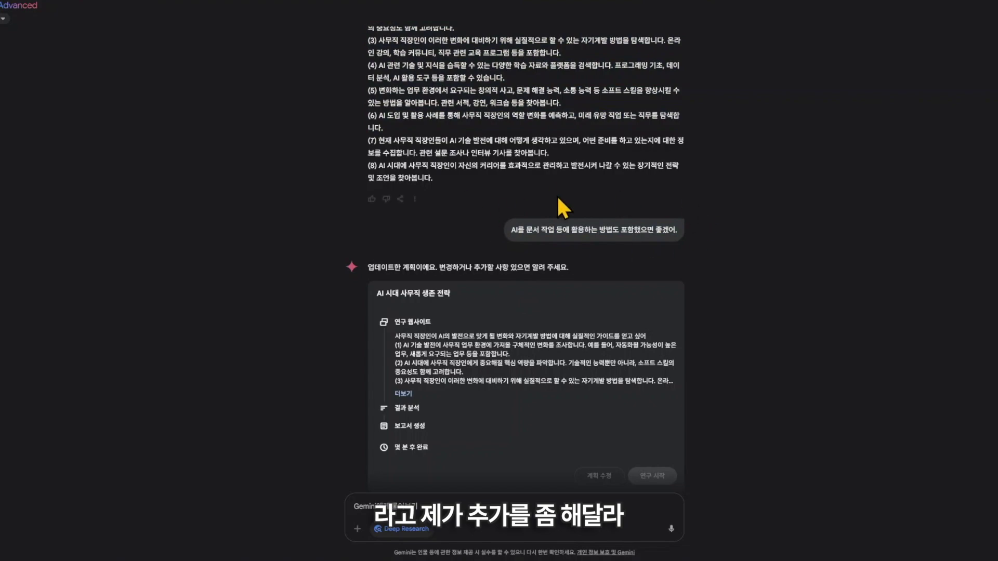
Expand the updated plan 'AI 시대 사무직 생존 전략' and examine its item on using AI for document work.
click(404, 393)
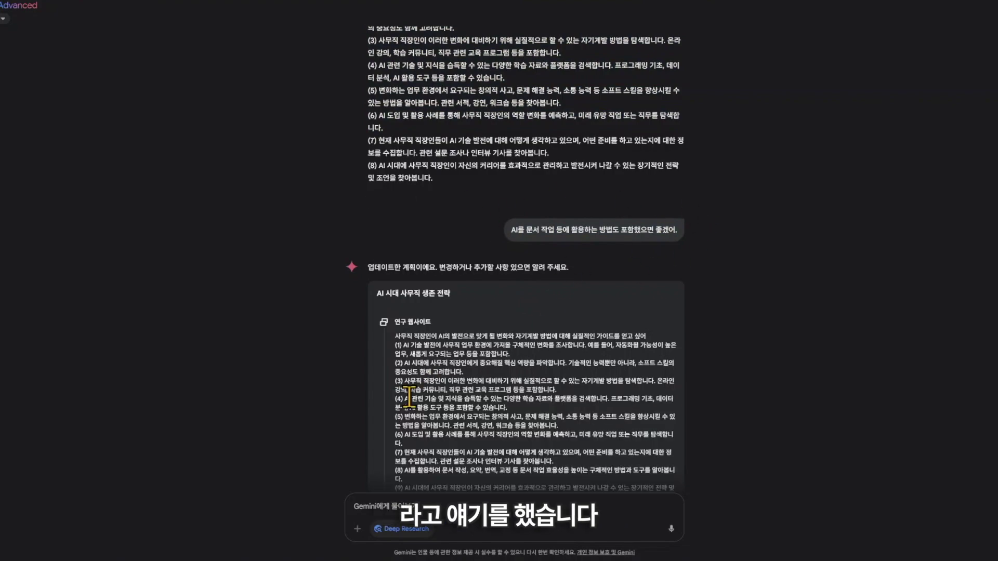
scroll(411, 387, down, 2)
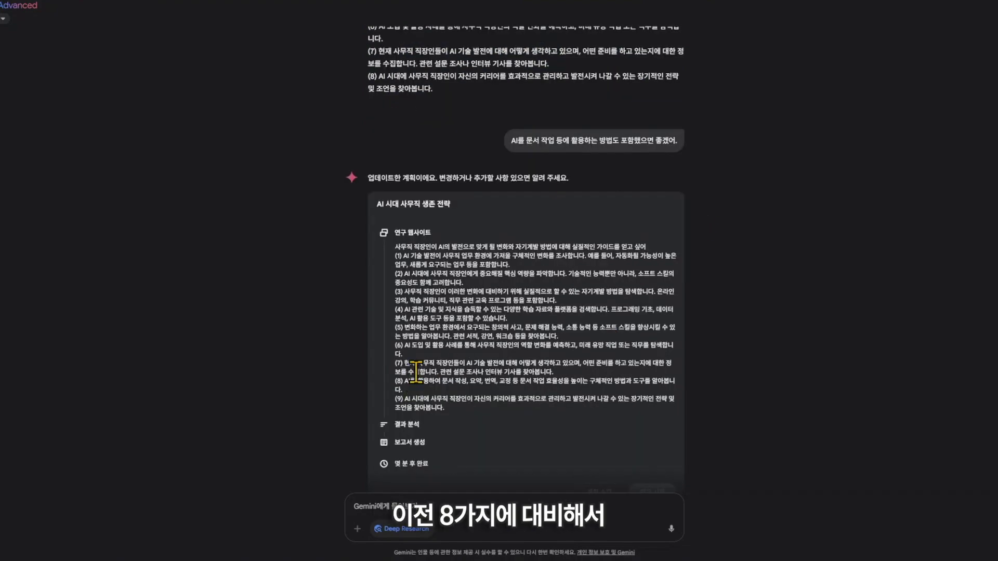
drag(396, 399, 458, 414)
click(457, 408)
drag(526, 381, 594, 381)
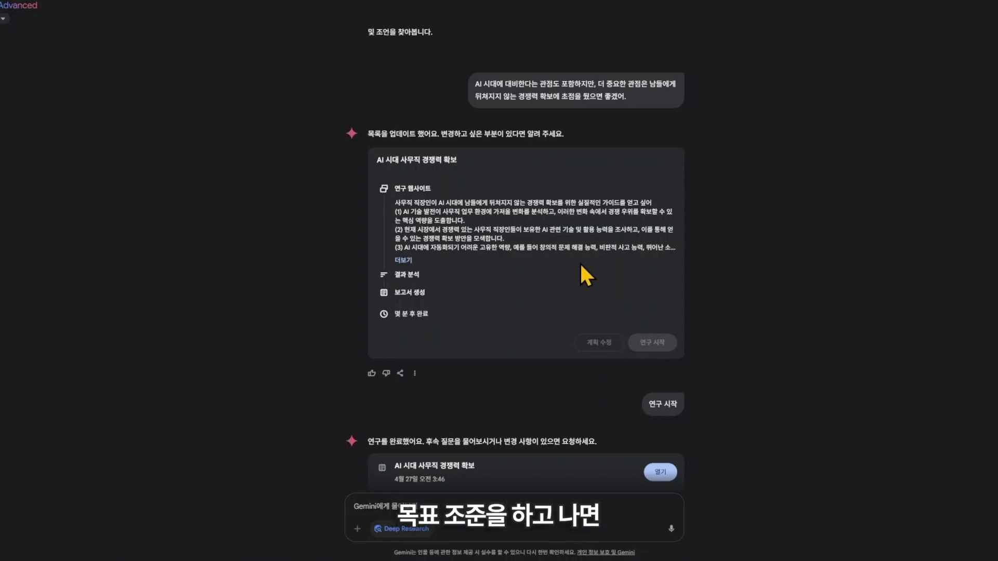
Open the finished report 'AI 시대 사무직 경쟁력 확보' and skim through its title and sections.
scroll(582, 270, down, 3)
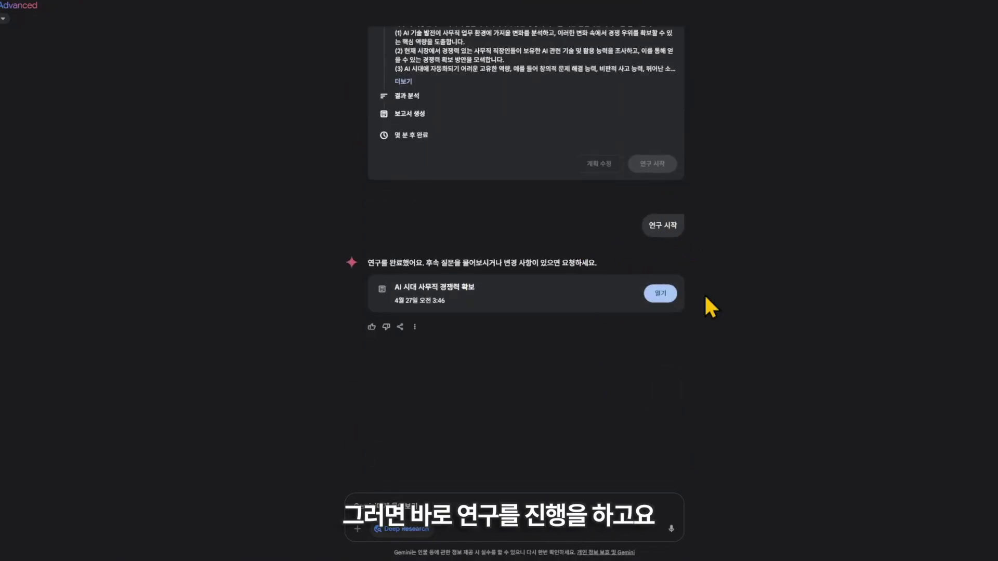
click(661, 294)
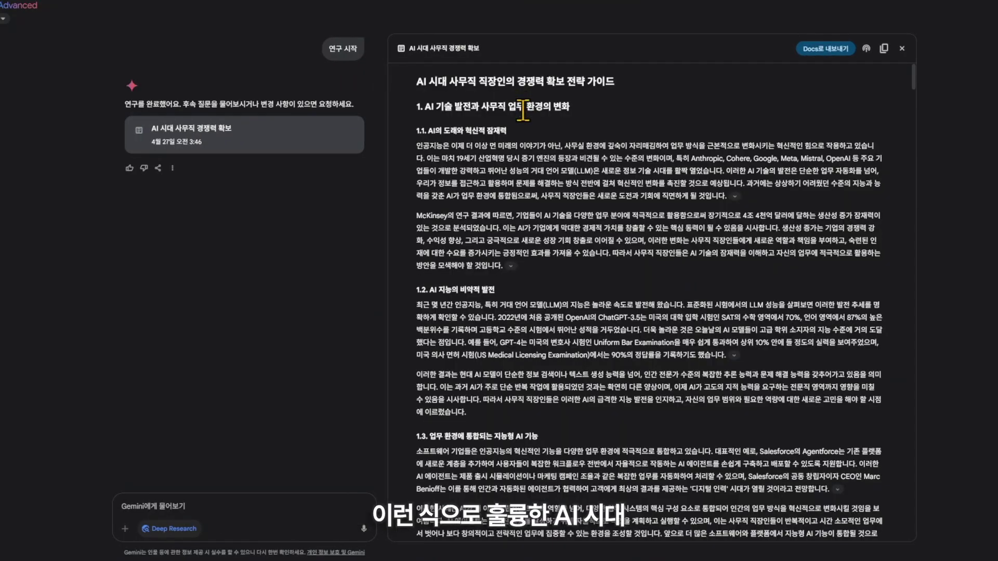
drag(407, 48, 481, 48)
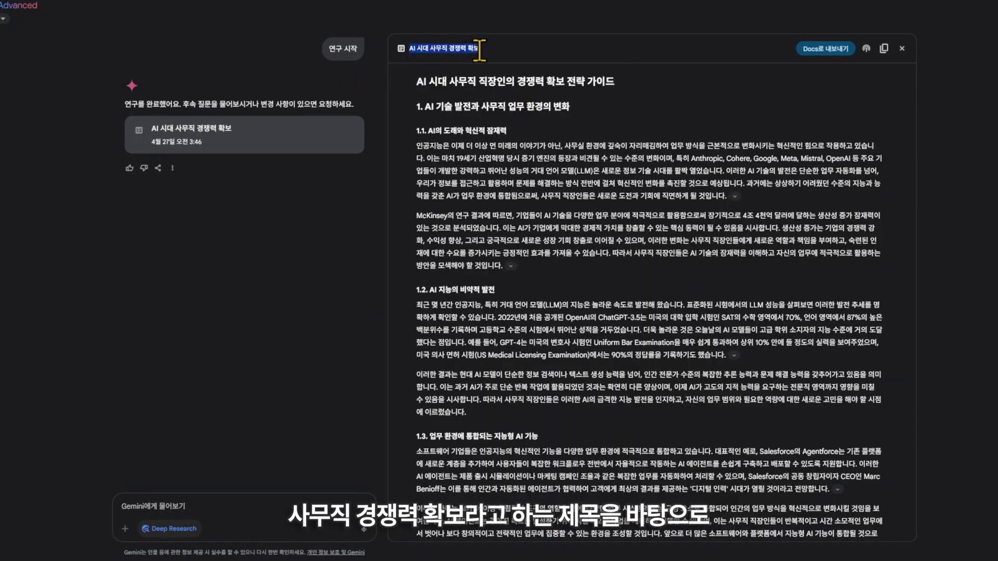
click(524, 116)
scroll(660, 258, down, 8)
scroll(659, 258, down, 10)
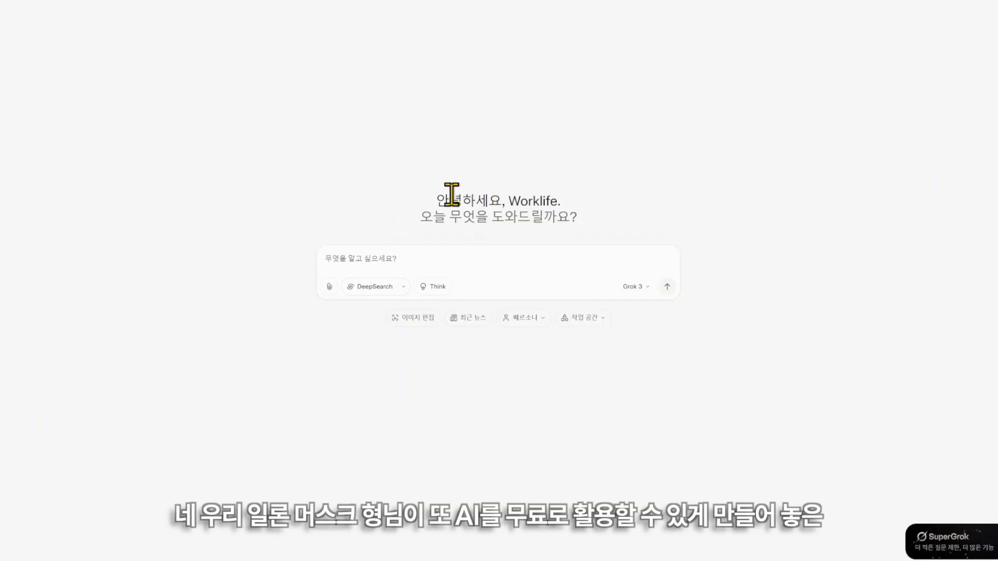
Switch to Grok and set the search mode of the new chat to DeeperSearch.
click(370, 287)
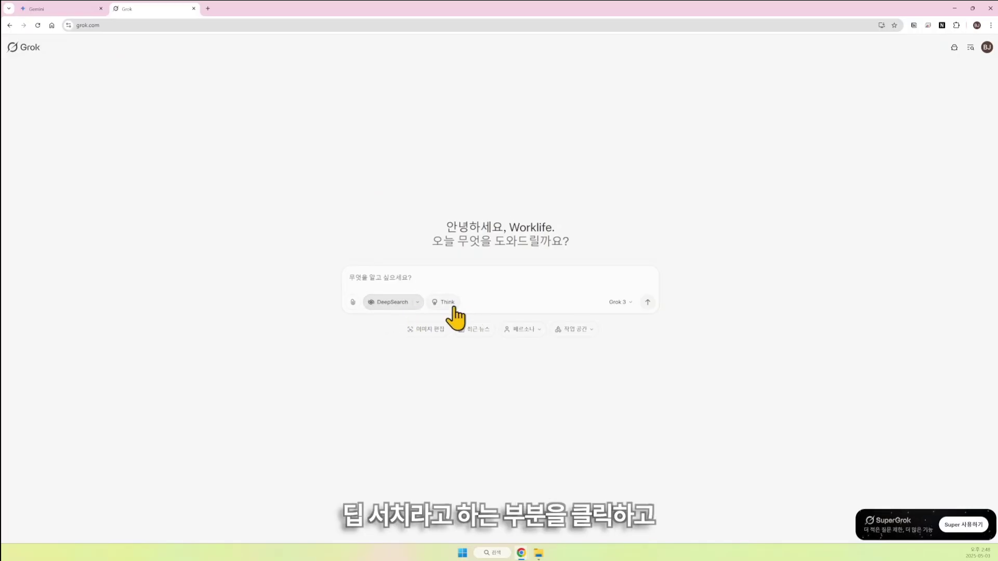
click(419, 306)
click(376, 345)
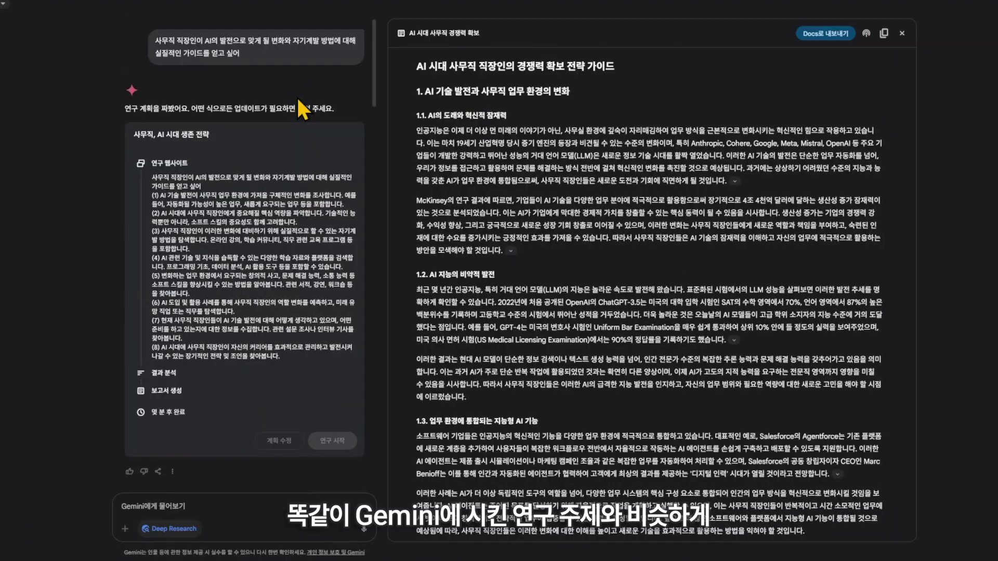
Reuse the Gemini prompt '사무직 직장인이 AI의 발전으로 맞게 될 변화와 자기계발 방법에 대해 실질적인 가이드를 얻고 싶어' and submit it in Grok.
drag(240, 53, 145, 44)
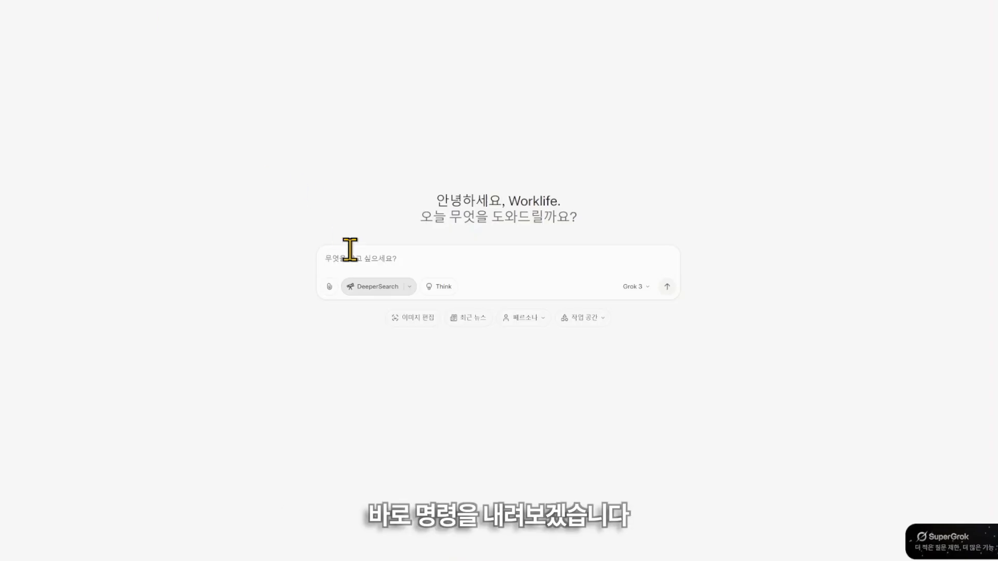
text(사무직 직장인이 AI의 발전으로 맞게 될 변화와 자기계발 방법에 대해 실질적인 가이드를 얻고 싶어)
click(673, 293)
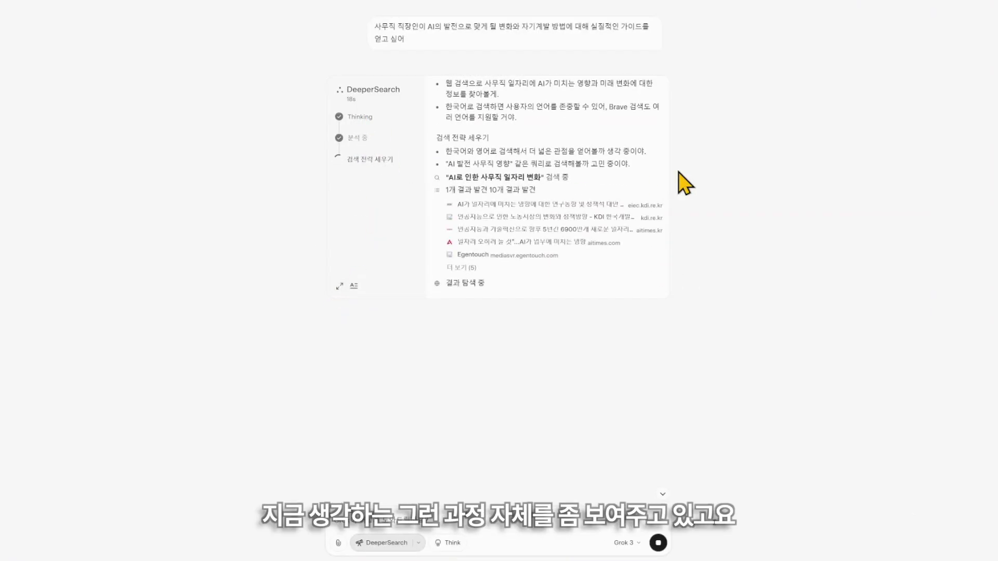
Follow the DeeperSearch progress and cited sources, and read the resulting report on AI-driven office work changes and self-development.
scroll(647, 219, up, 2)
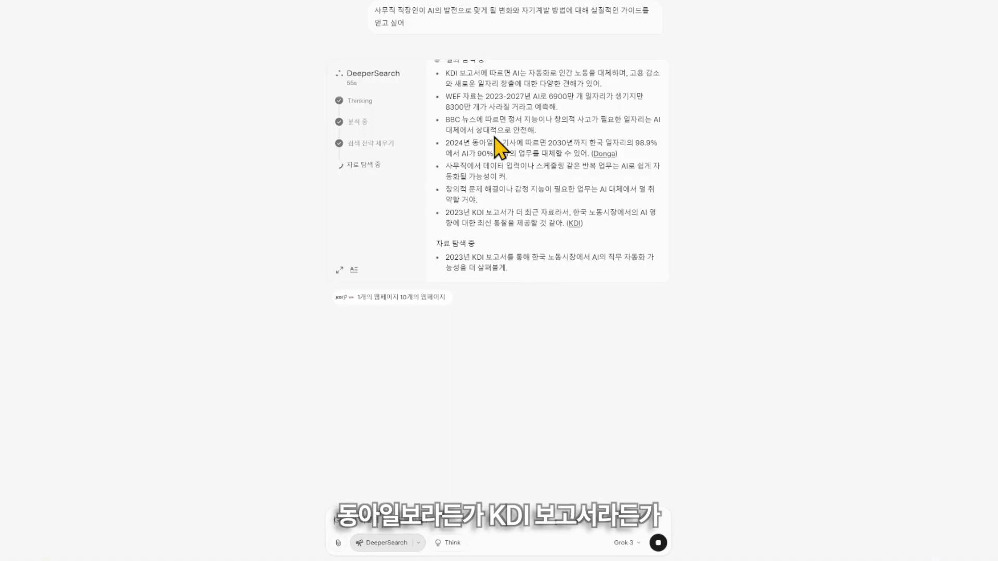
drag(472, 212, 531, 213)
click(531, 212)
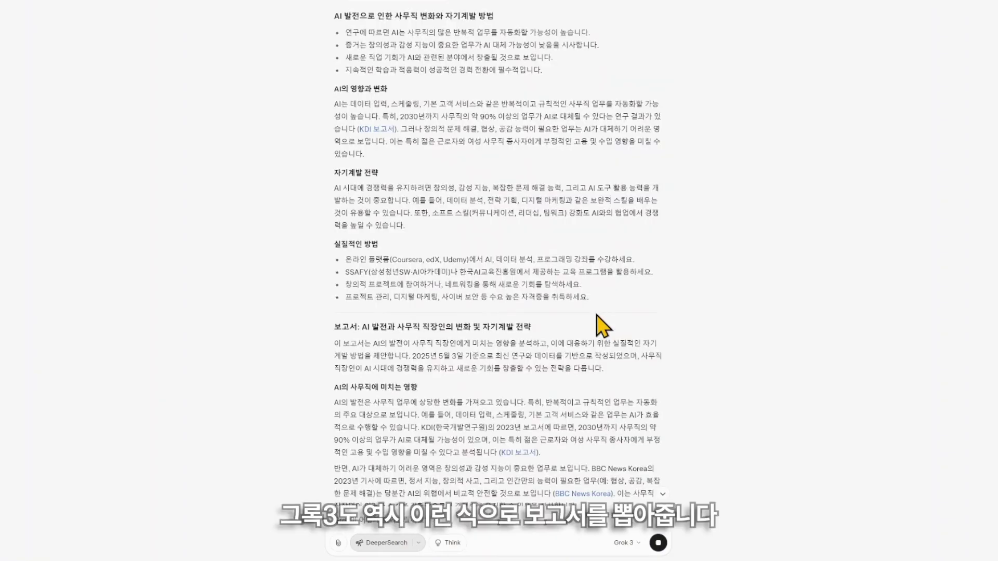
scroll(597, 325, down, 3)
scroll(595, 320, up, 3)
drag(434, 188, 507, 251)
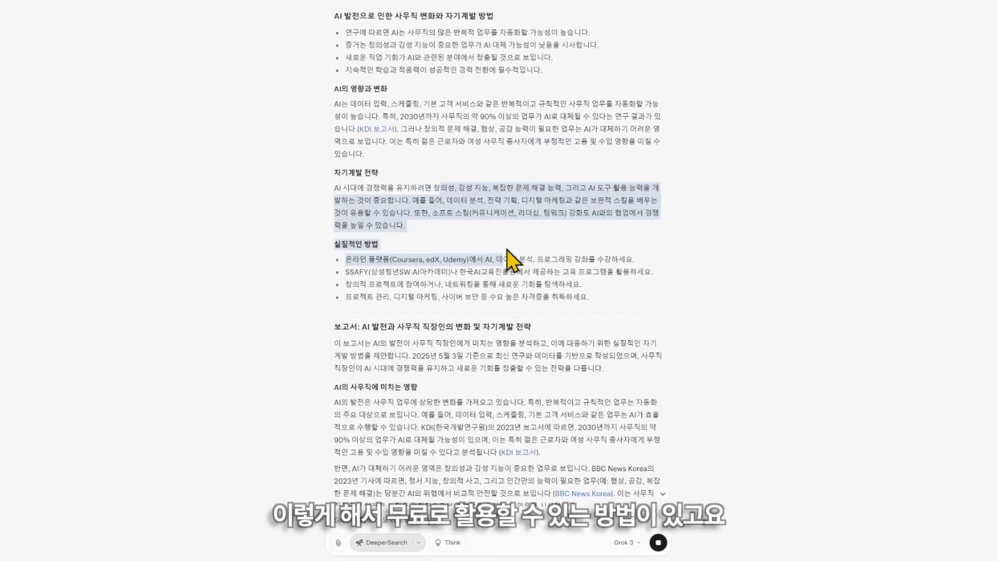
scroll(509, 255, up, 3)
click(509, 259)
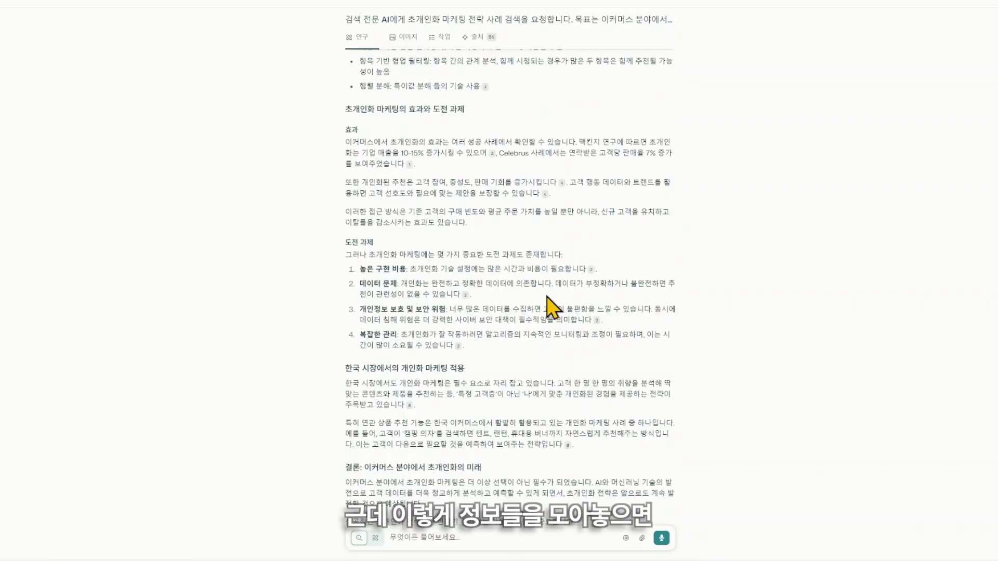
Switch to the '무료 AI 활용팁' notes and expand the section '2. 인사이트 도출'.
scroll(552, 307, down, 3)
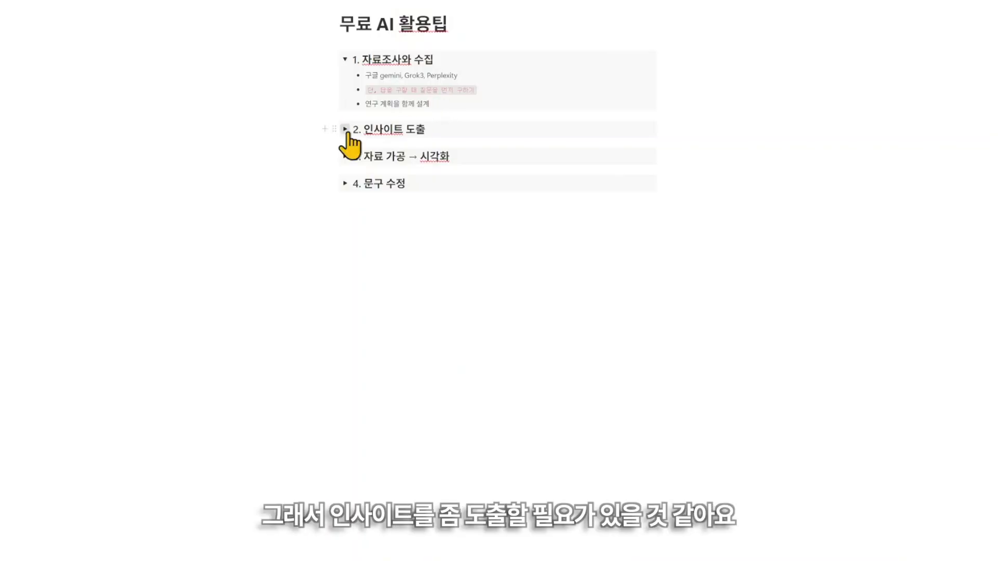
click(345, 130)
click(432, 142)
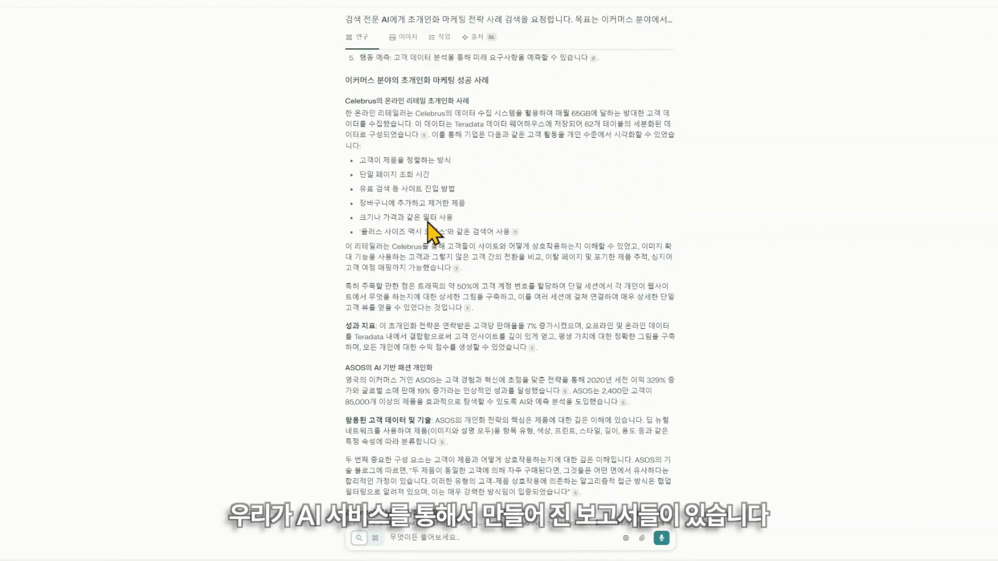
Return to the Perplexity report on e-commerce hyper-personalization, look through it and copy its full text.
scroll(427, 222, up, 2)
scroll(427, 222, up, 6)
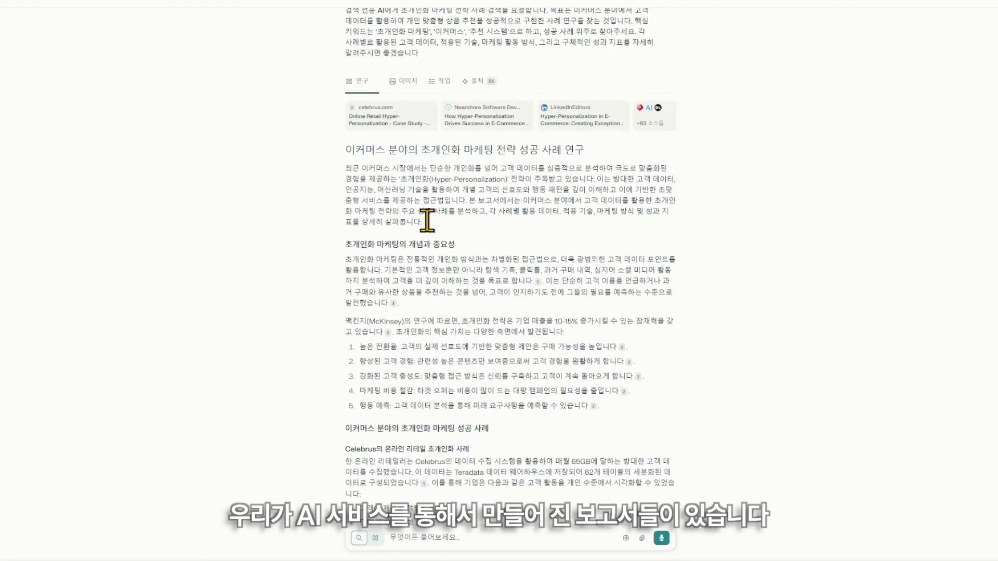
scroll(427, 223, down, 7)
scroll(427, 222, up, 7)
drag(375, 194, 650, 330)
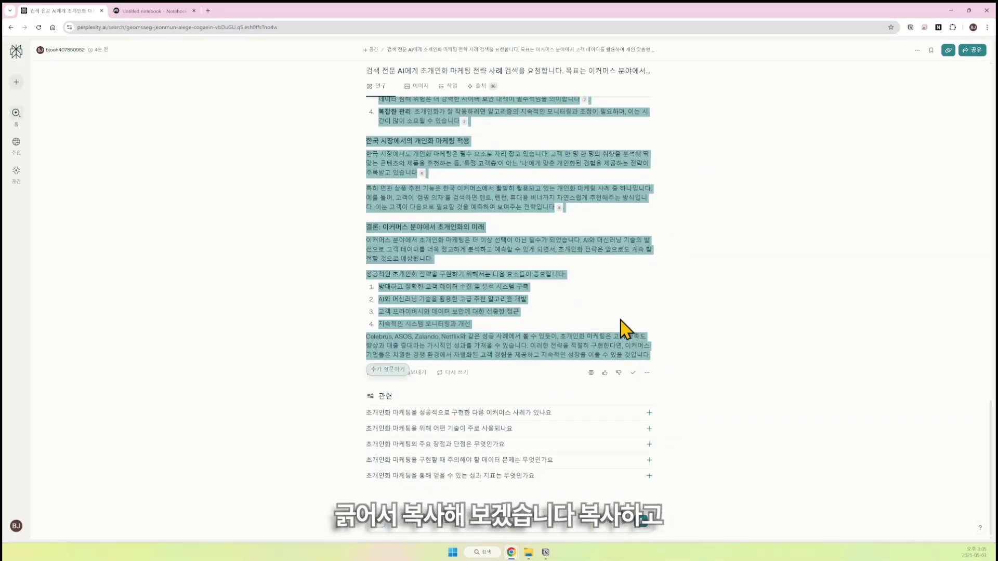
Switch to the untitled NotebookLM notebook and insert the copied Perplexity report as a copied-text source.
click(171, 10)
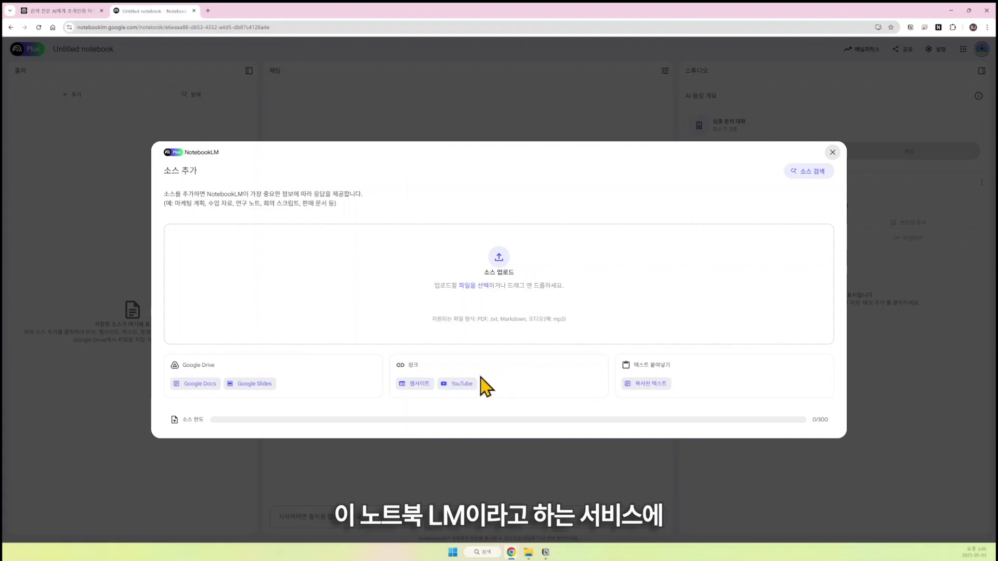
click(647, 385)
click(417, 291)
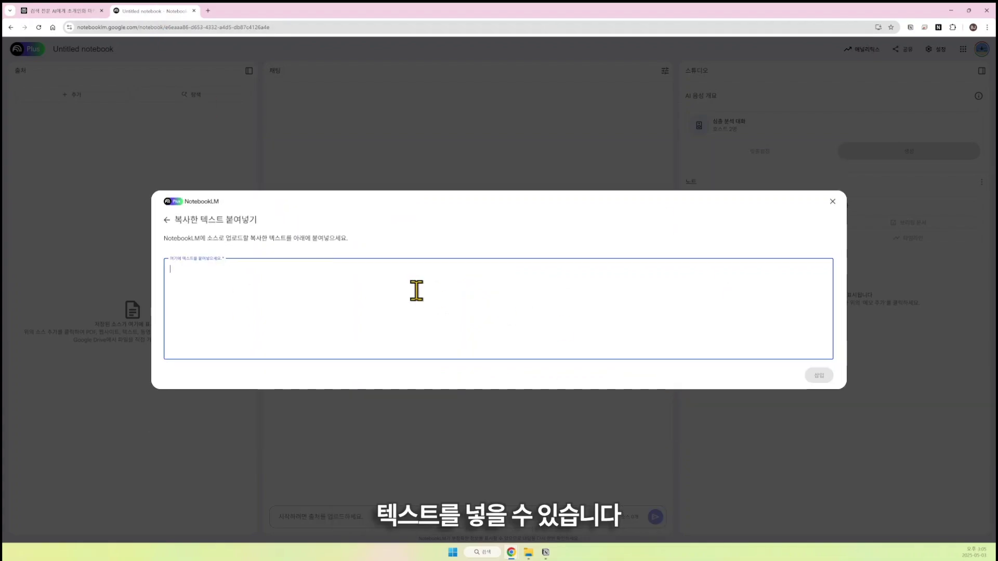
key(ctrl+v)
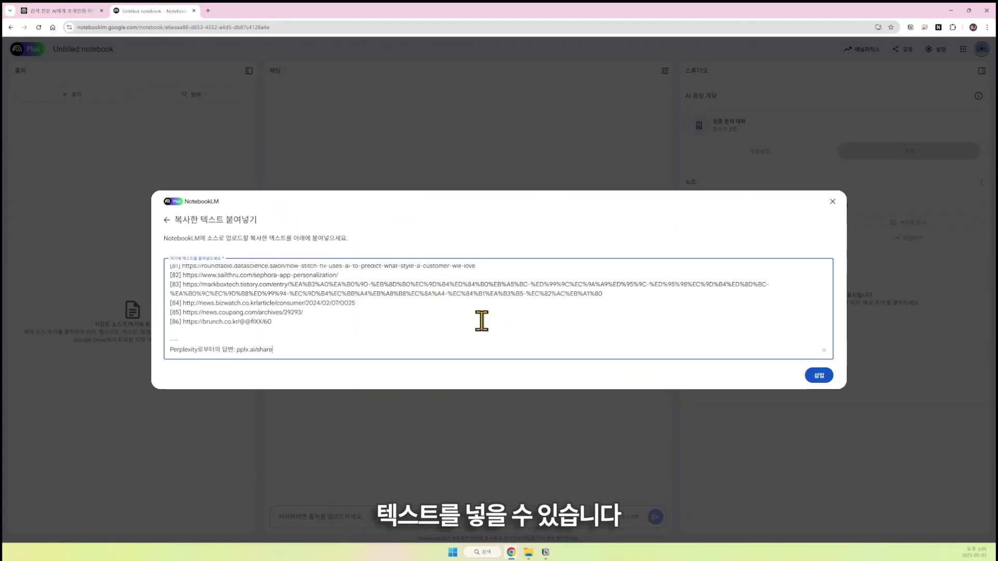
triple_click(213, 349)
click(306, 343)
click(817, 378)
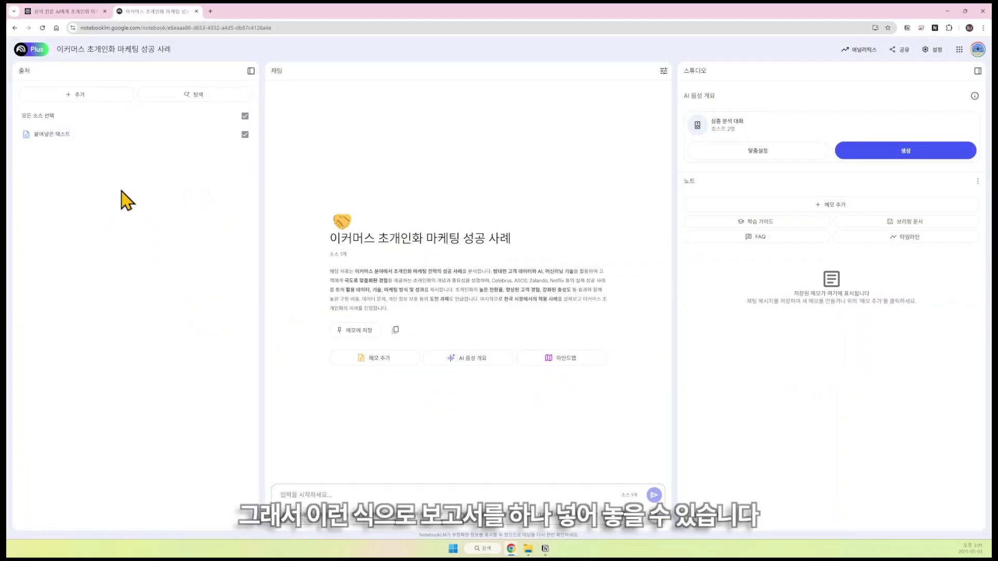
Look through the Gemini report 'AI 시대 사무직 경쟁력 확보', copy its text and insert it into the NotebookLM notebook as a copied-text source.
click(76, 95)
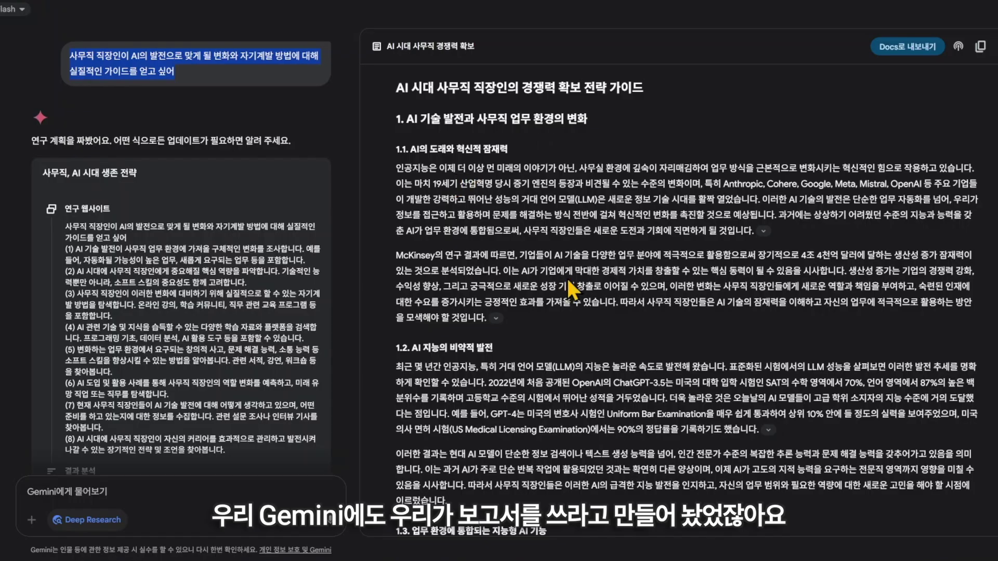
scroll(677, 311, down, 5)
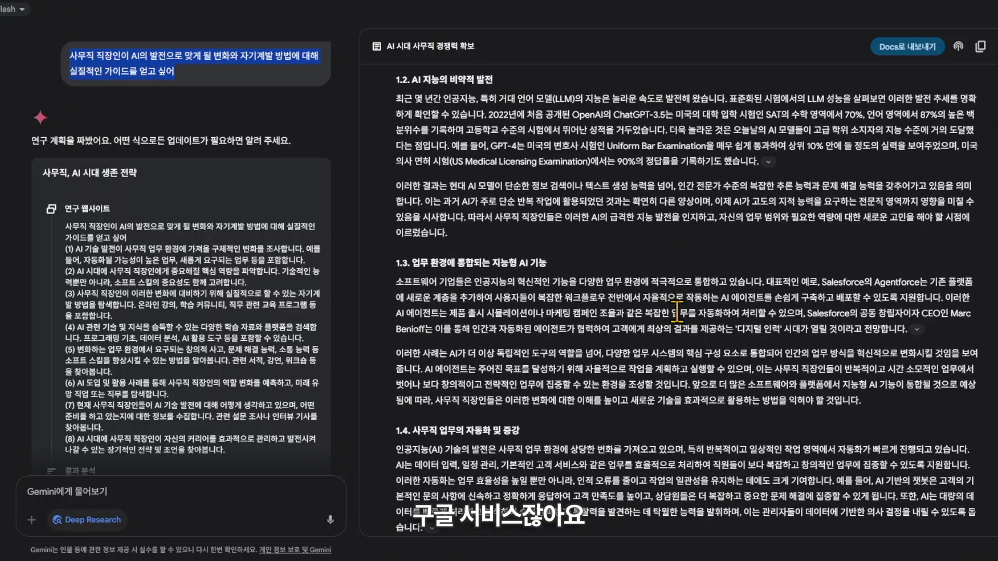
scroll(677, 311, up, 5)
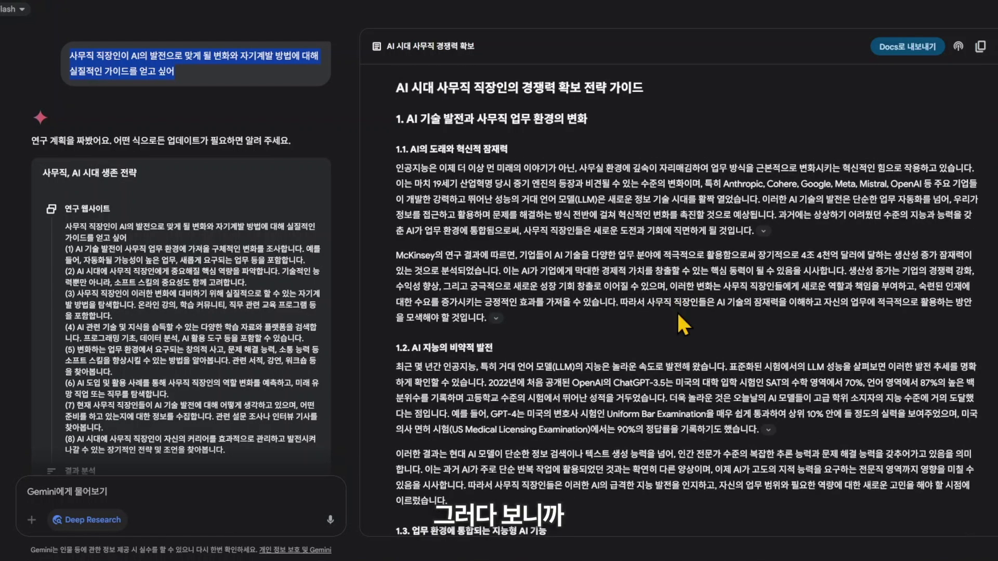
scroll(677, 311, down, 10)
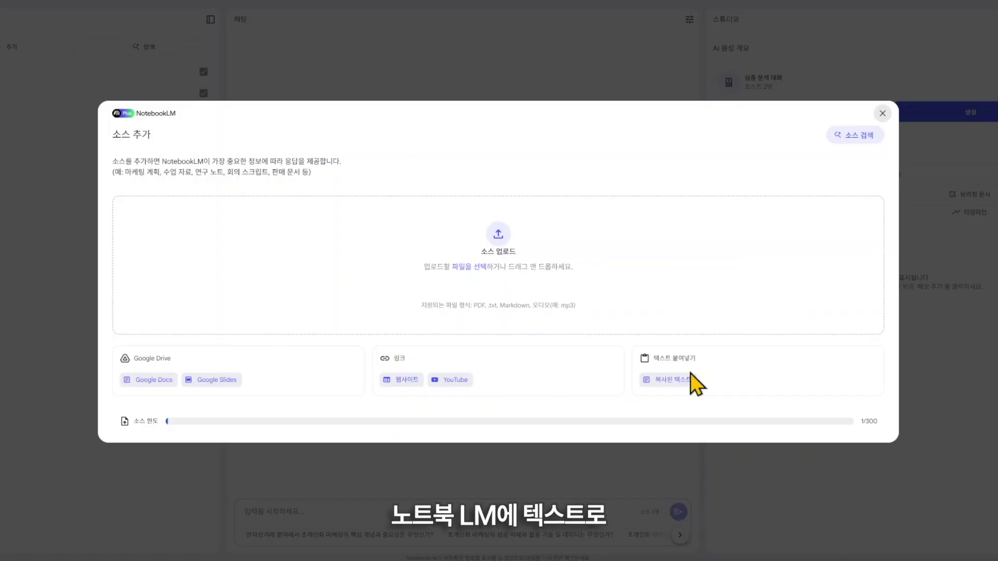
click(687, 379)
click(585, 300)
key(ctrl+v)
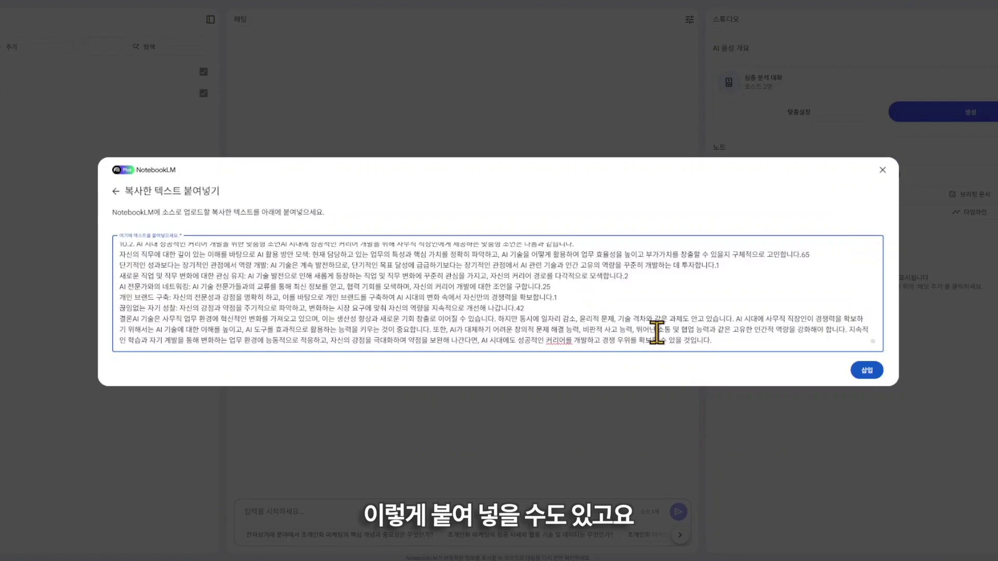
click(863, 370)
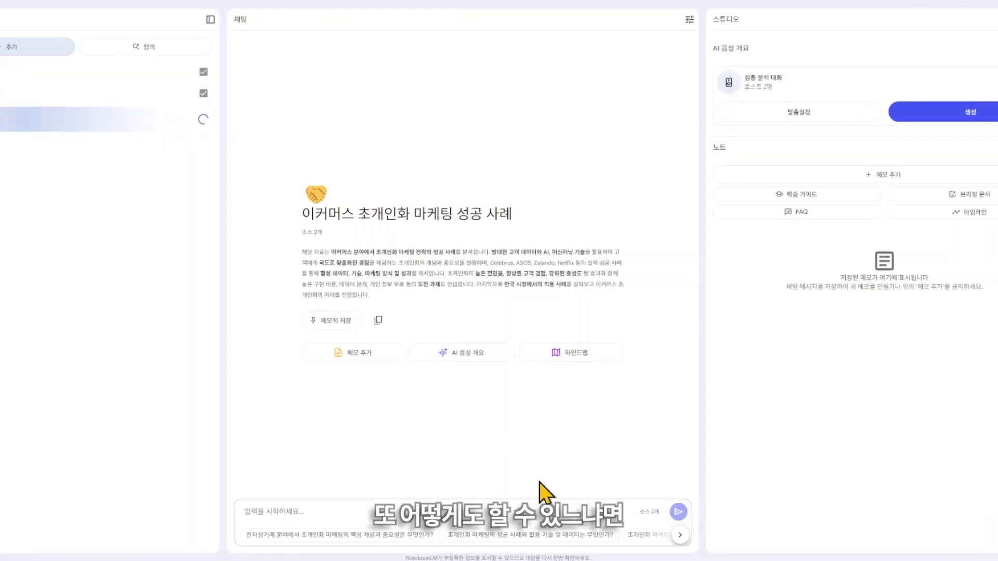
Export the Gemini report 'AI 시대 사무직 경쟁력 확보' to Google Docs and add that document to the NotebookLM notebook from Google Drive.
mouse_move(514, 555)
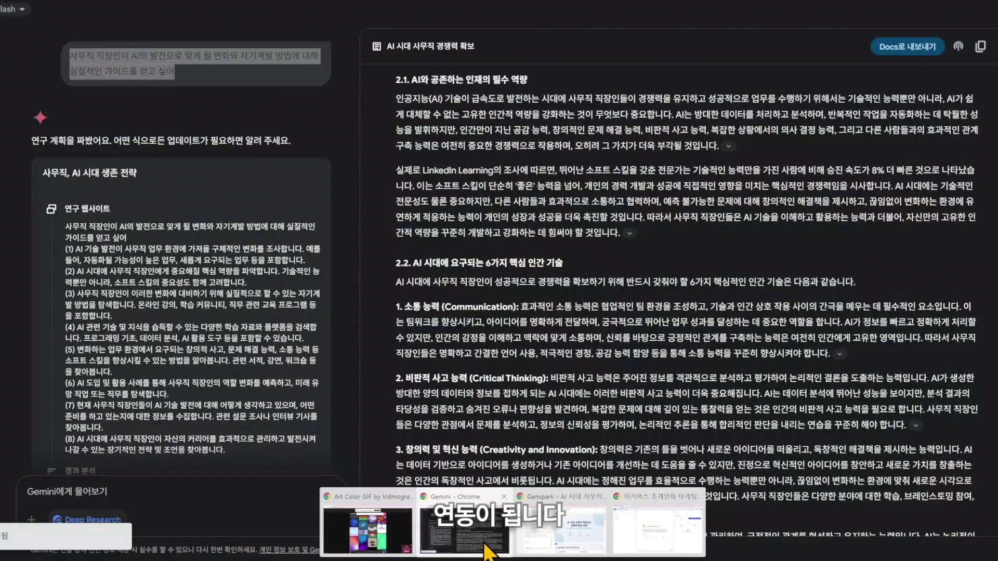
click(437, 546)
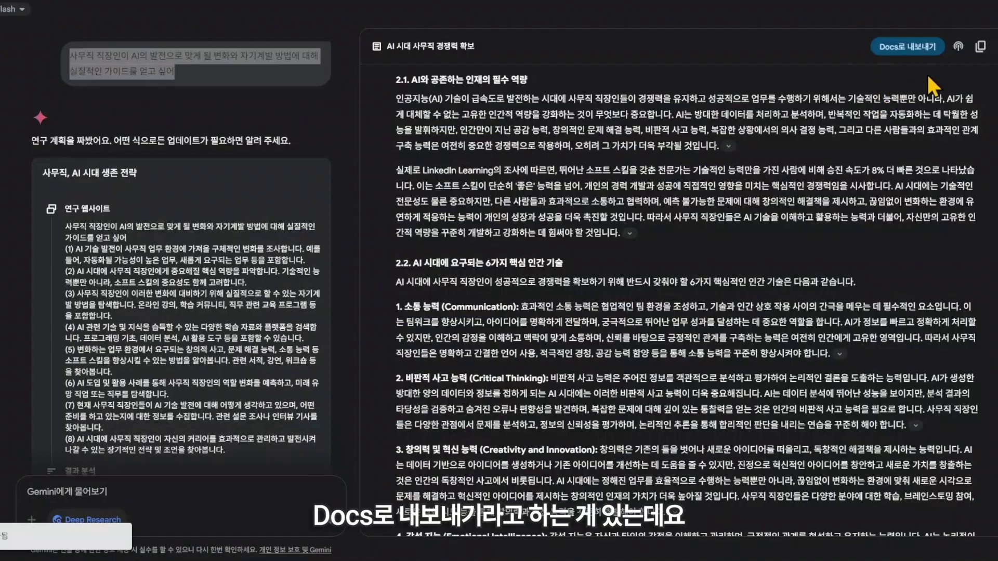
click(907, 48)
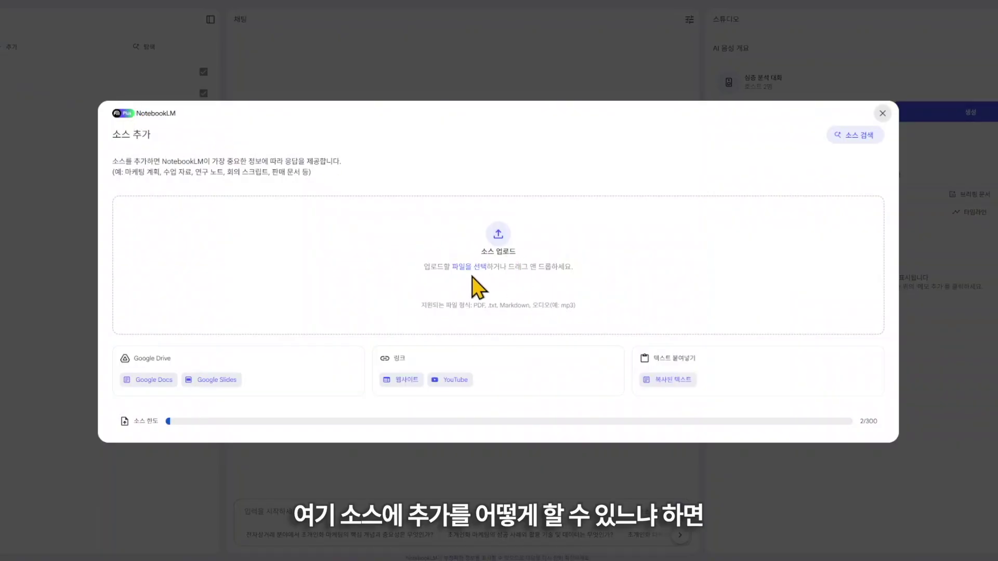
click(151, 381)
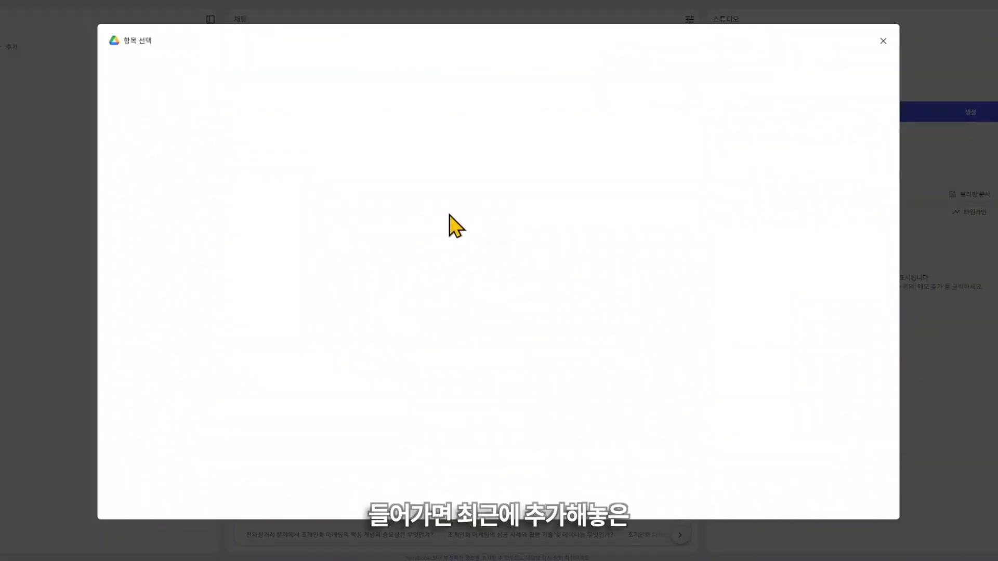
click(174, 197)
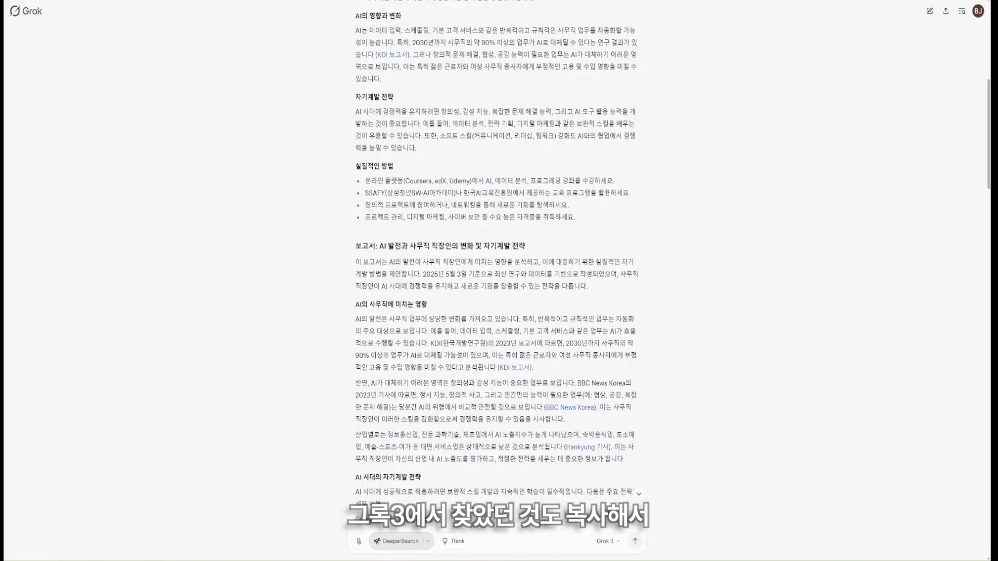
Copy the Grok report on AI-driven office work changes and paste it into the NotebookLM notebook as a copied-text source.
scroll(413, 172, down, 10)
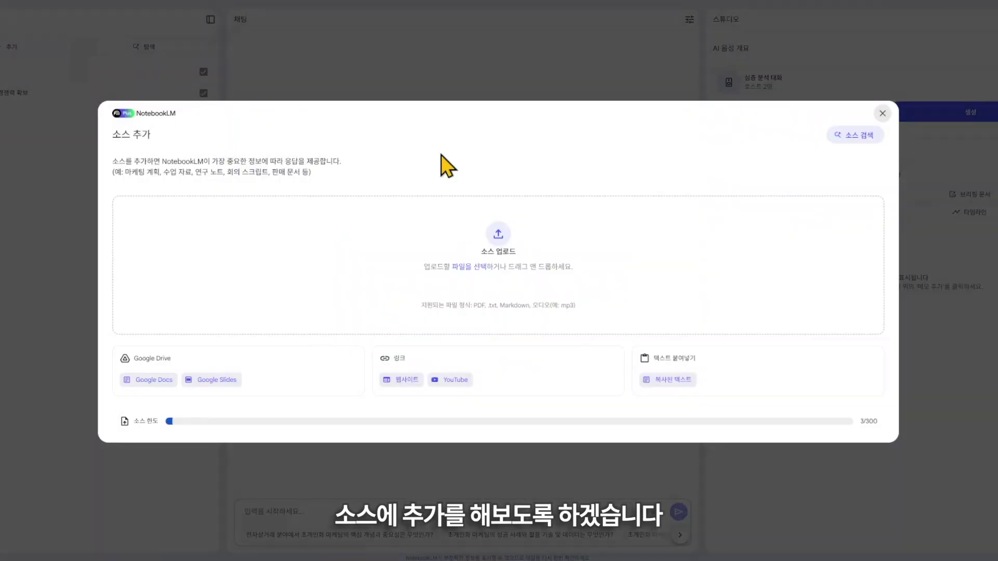
click(671, 379)
click(468, 285)
key(ctrl+v)
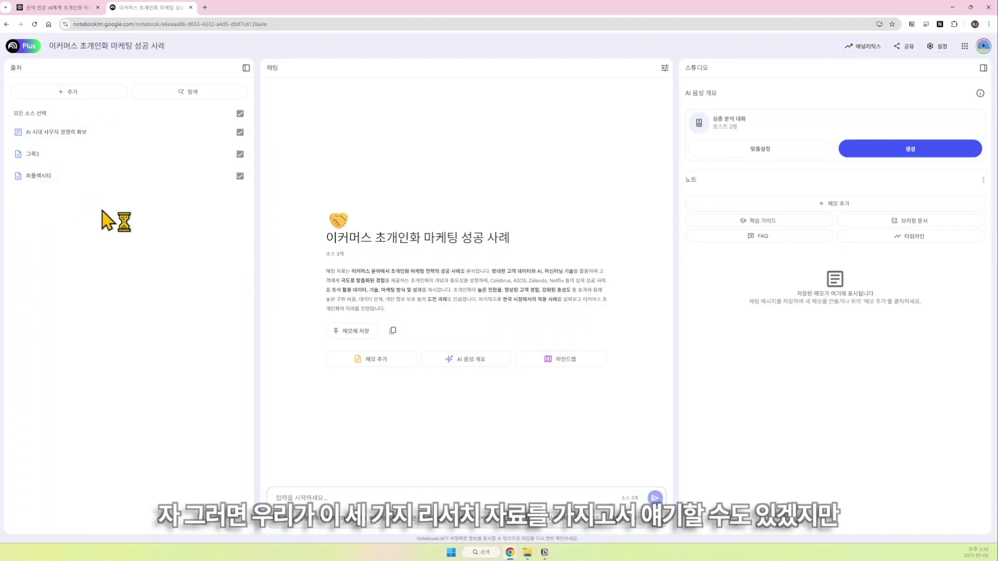
Discover web sources on 'AI 시대 마케팅 전략', look through the suggestions and import all of them into the notebook.
click(172, 95)
click(510, 287)
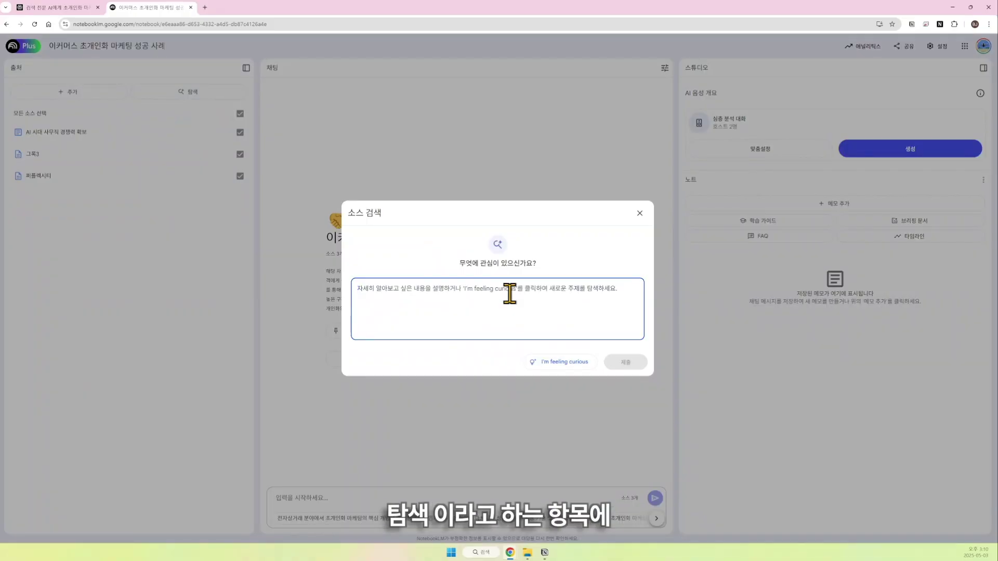
text(AI 시대 마케팅 전략)
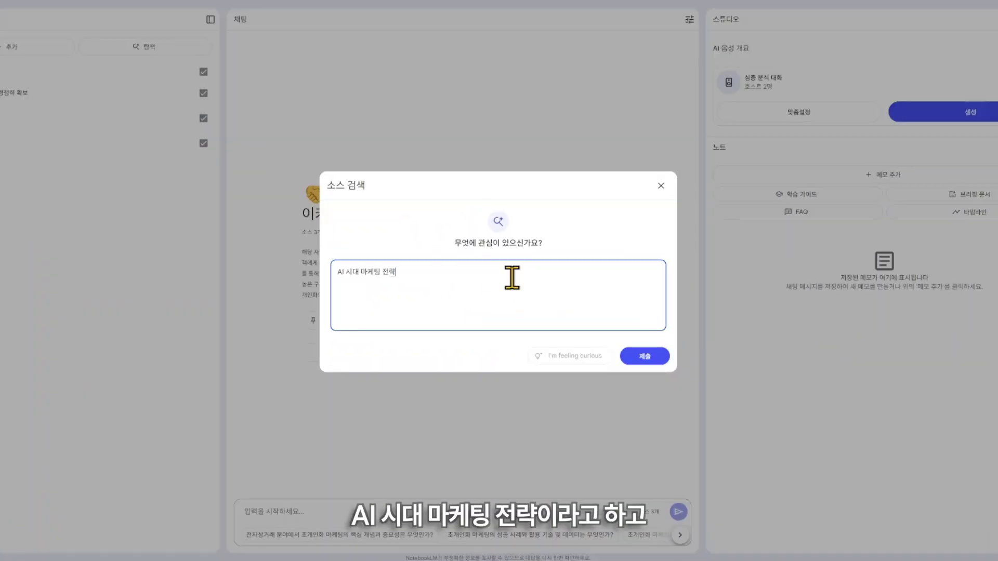
click(645, 356)
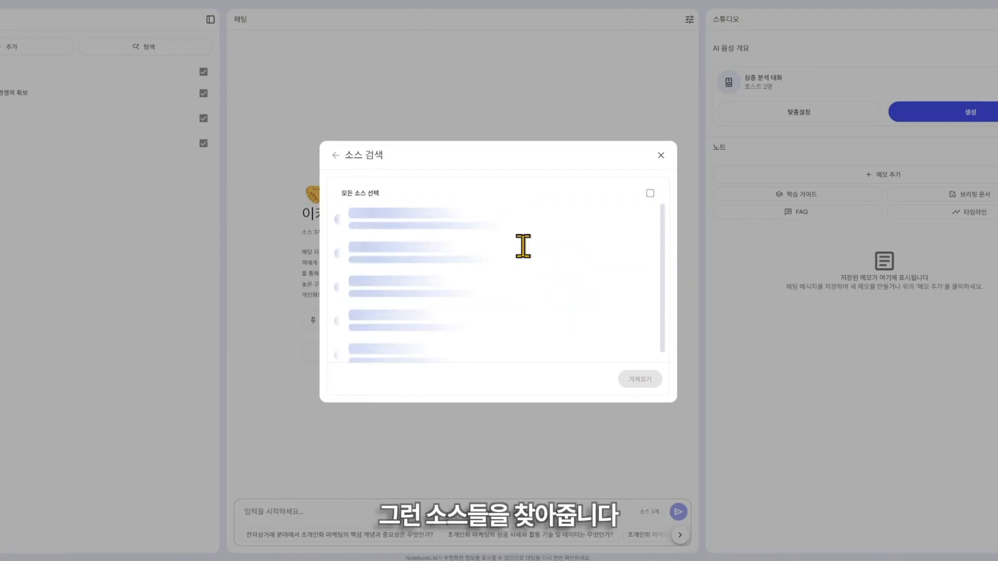
scroll(523, 245, down, 5)
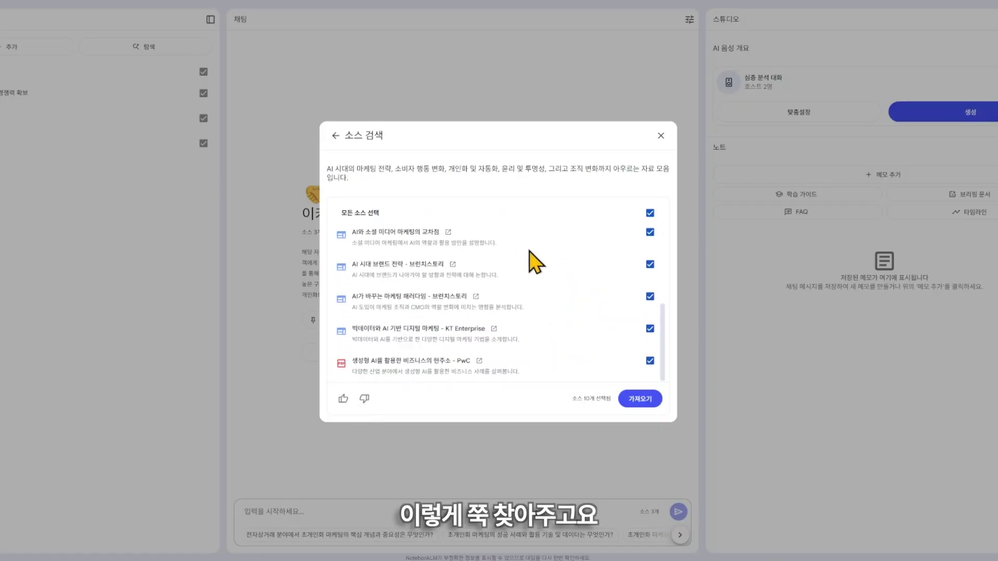
scroll(391, 368, up, 5)
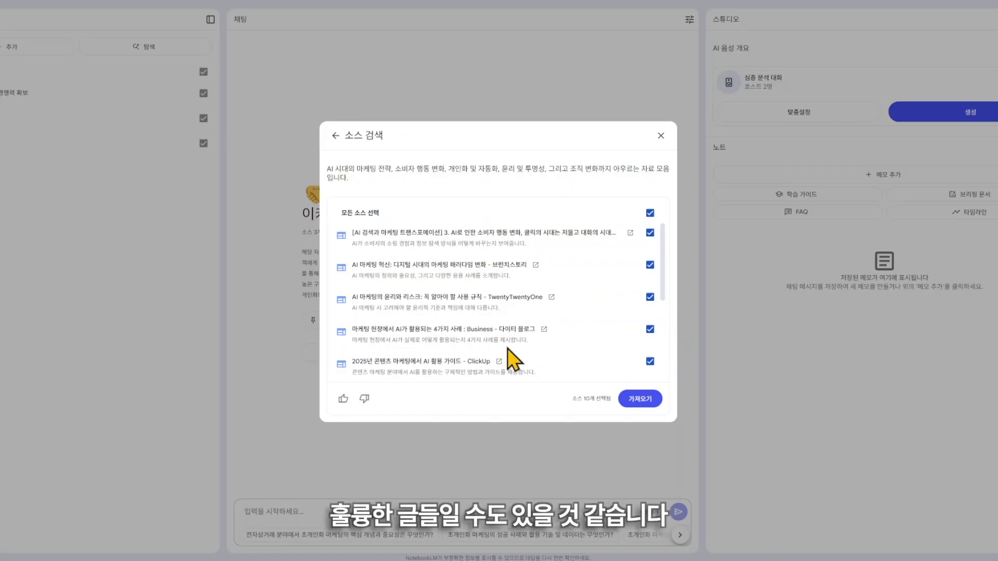
click(642, 399)
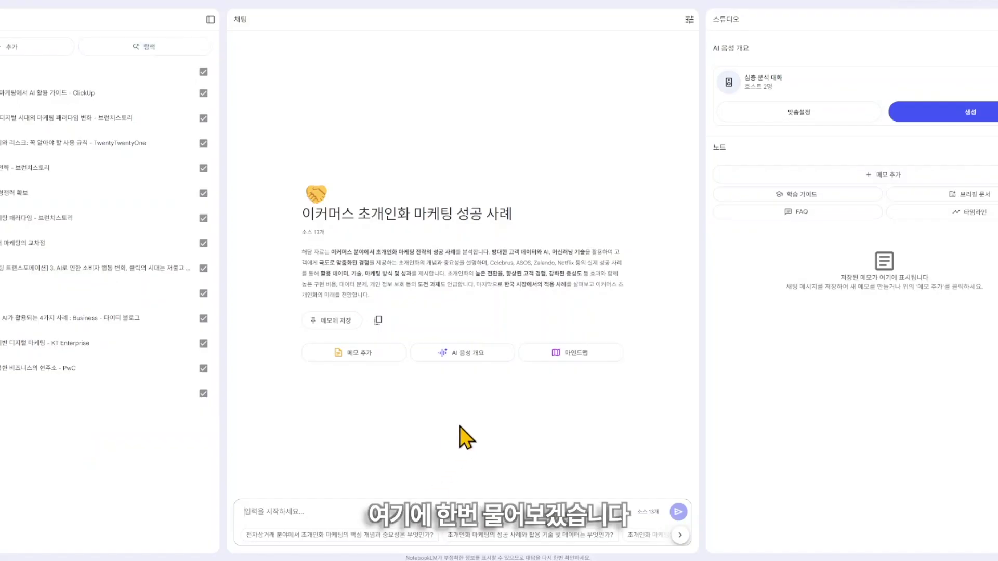
Ask the notebook chat 'AI 시대를 살아가는 마케터로서 자기계발 방법' and skim the cited answer.
key(ctrl+v)
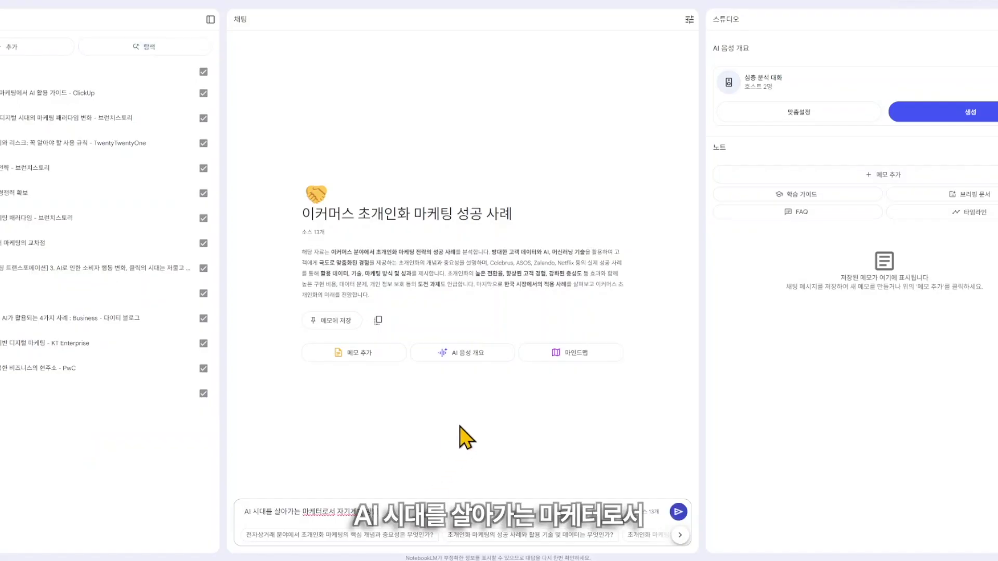
key(Return)
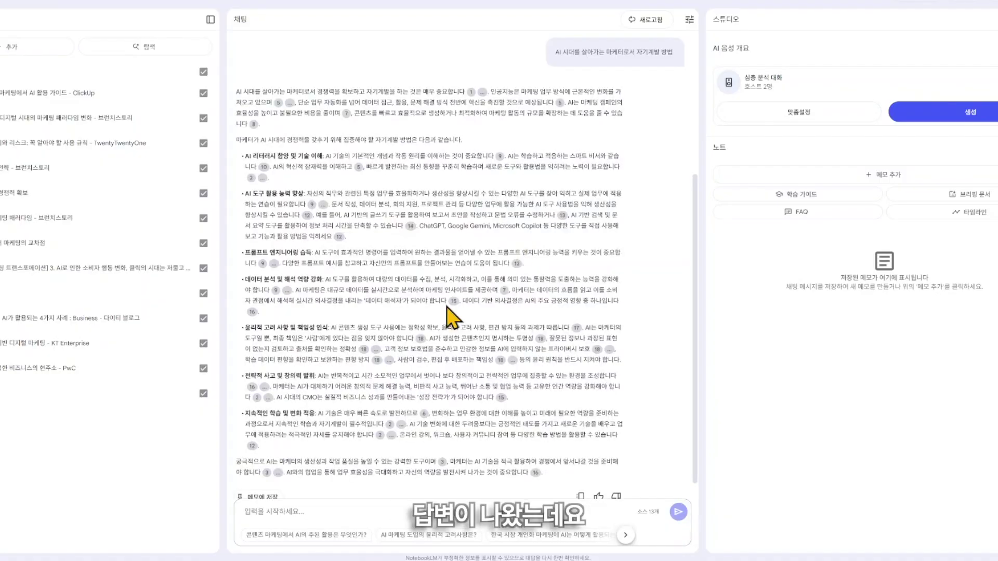
scroll(445, 304, down, 1)
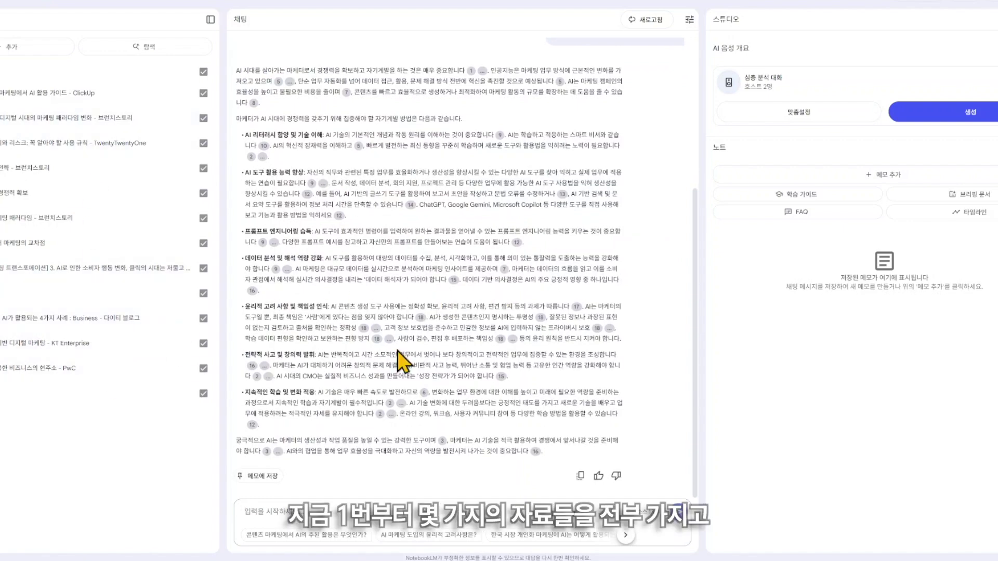
scroll(446, 288, up, 4)
scroll(507, 289, down, 4)
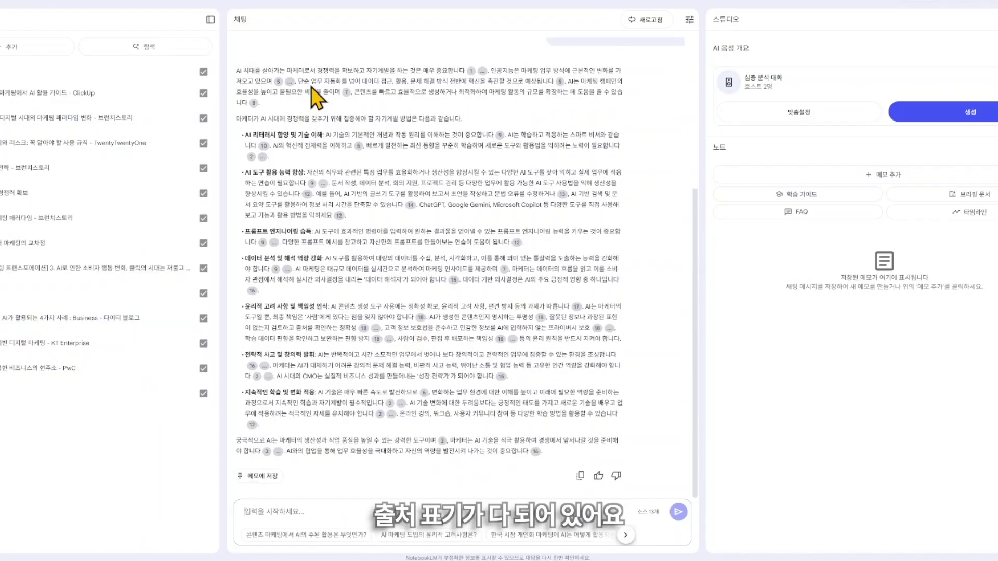
Examine the answer's points on AI literacy, AI tool skills with example tools, and the sentence about the CMO's role in the AI era.
drag(245, 135, 327, 137)
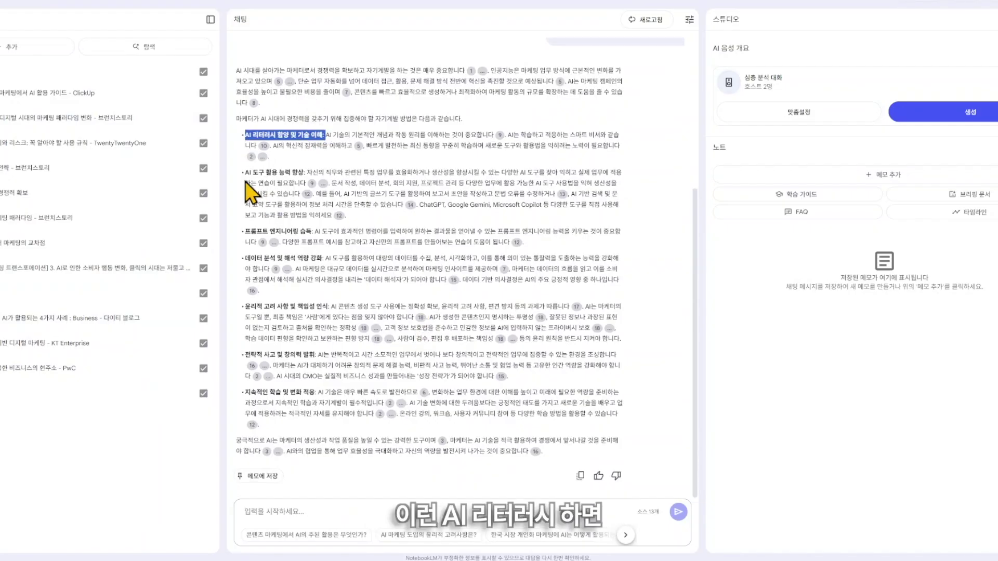
drag(245, 176, 316, 174)
click(397, 181)
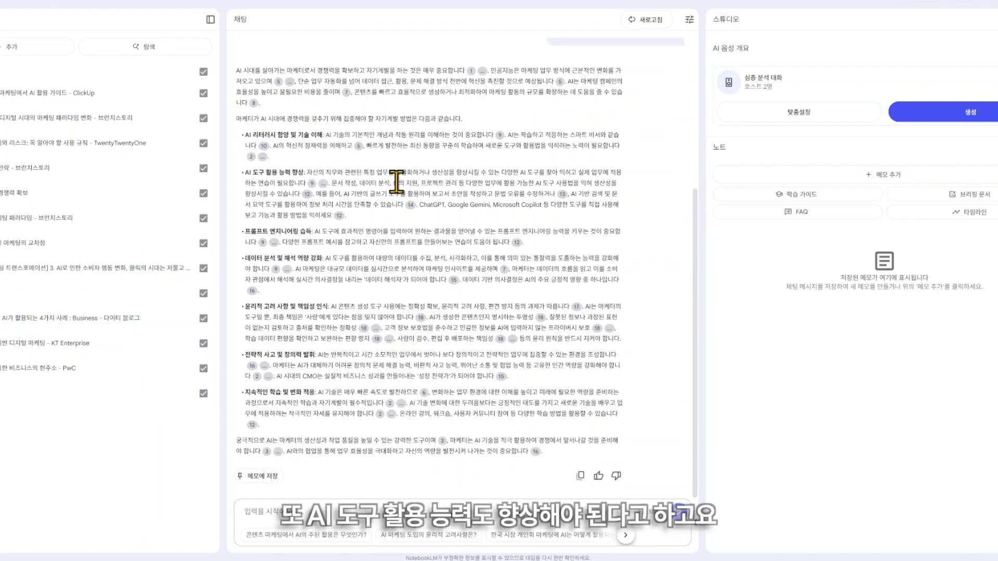
triple_click(396, 182)
click(452, 206)
drag(430, 205, 464, 214)
click(464, 214)
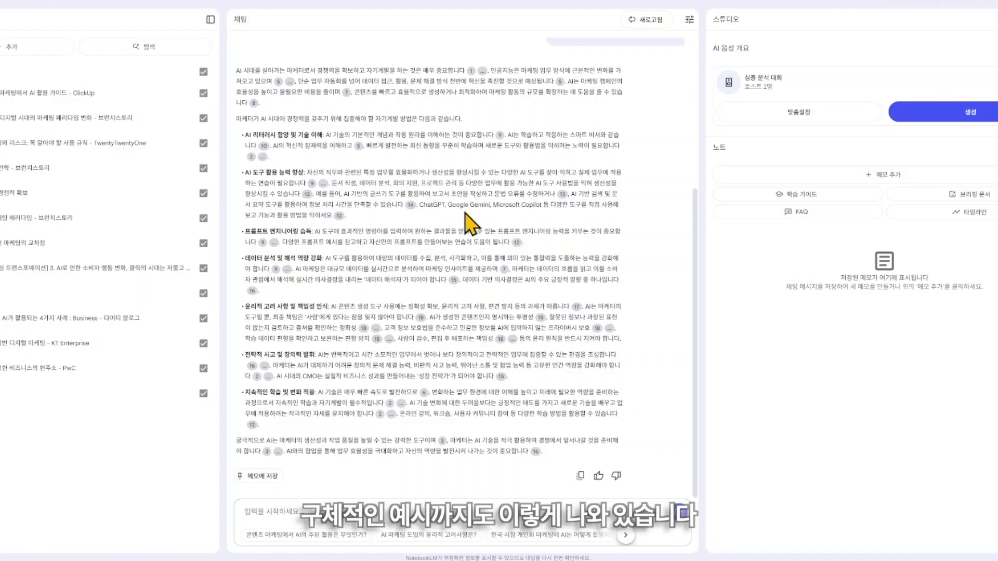
mouse_move(277, 376)
mouse_down()
mouse_move(469, 376)
mouse_move(263, 376)
mouse_up()
click(577, 378)
click(311, 377)
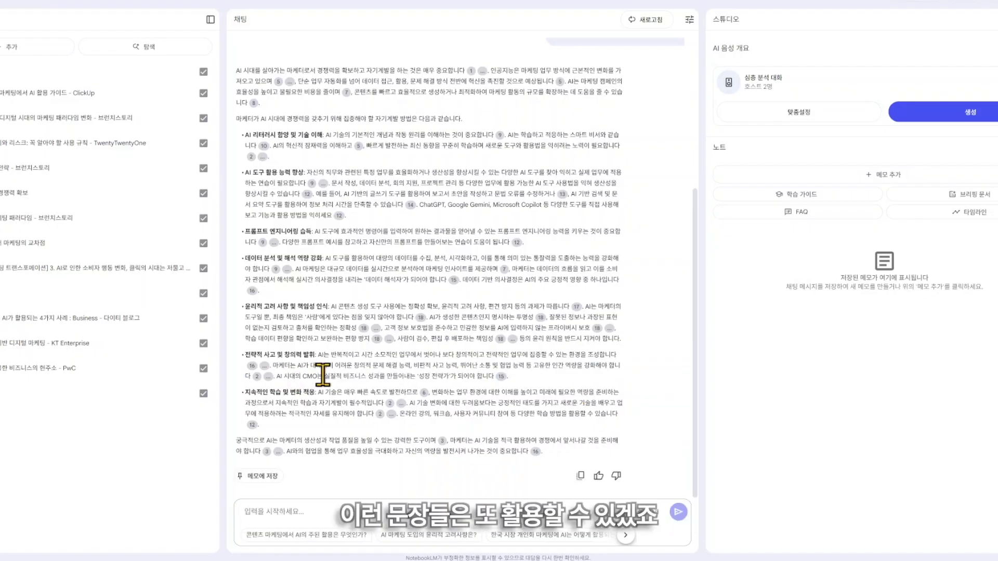
triple_click(322, 375)
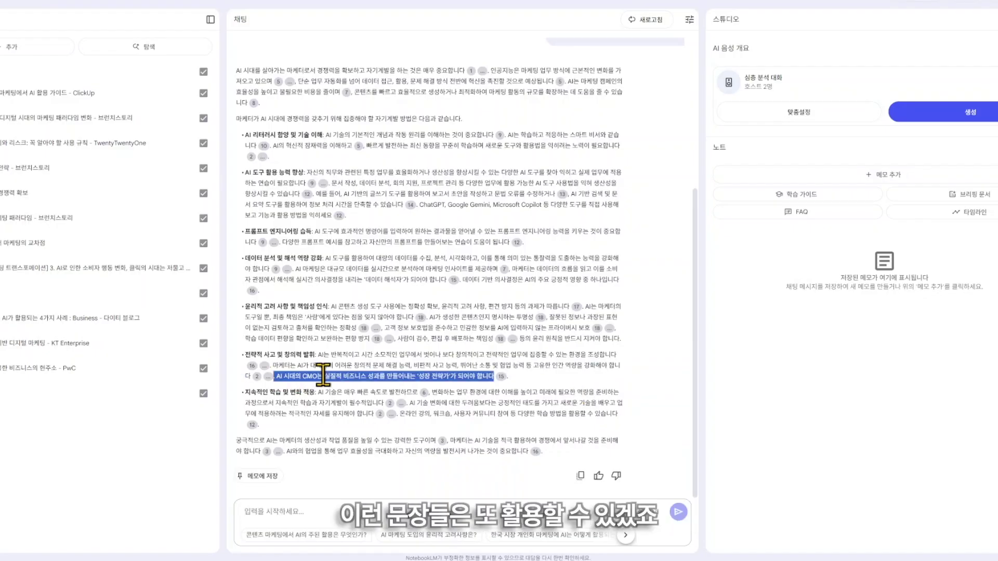
click(500, 376)
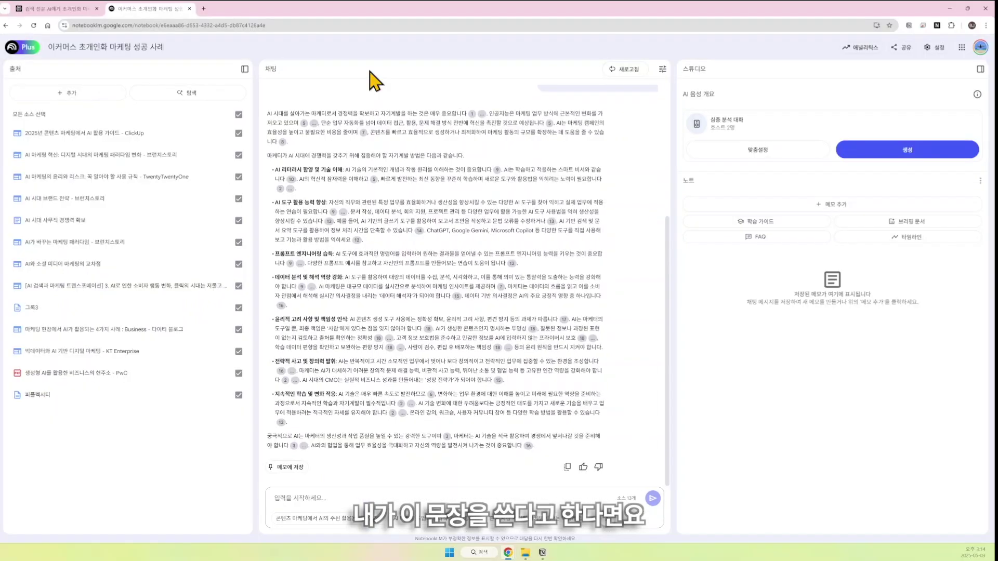
Save the chat answer on self-development for marketers in the AI era as a note in the notebook.
scroll(468, 278, up, 5)
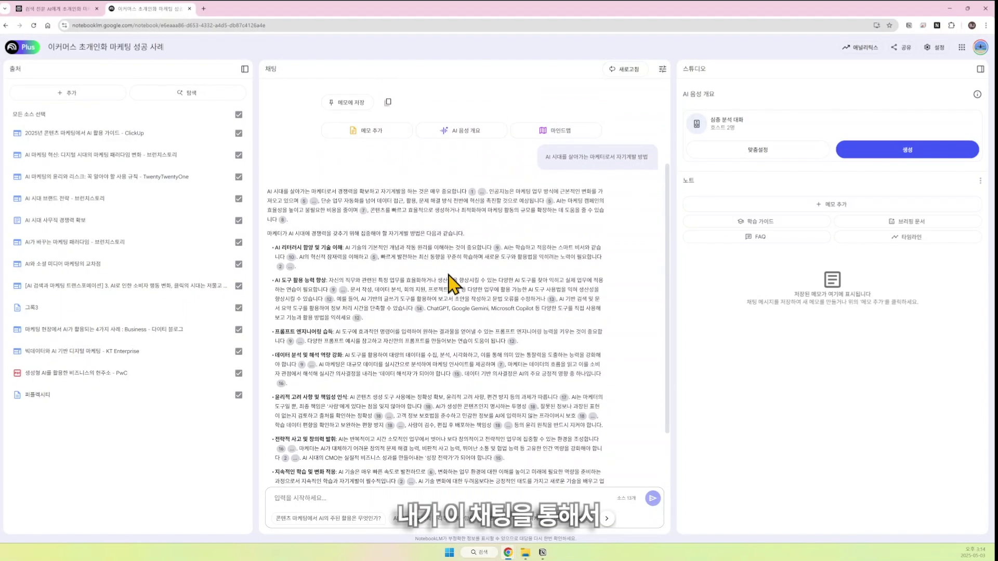
scroll(445, 294, down, 5)
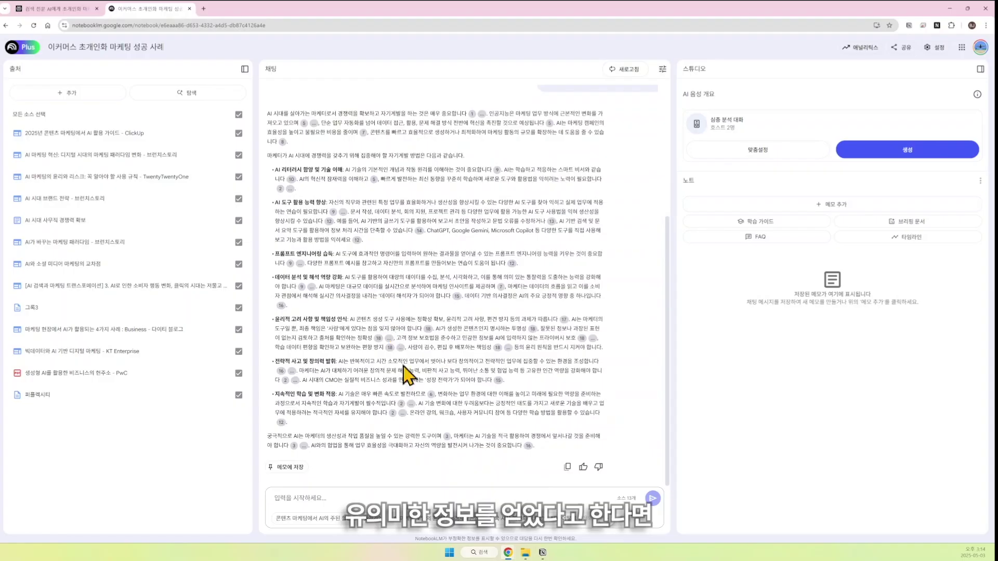
click(289, 468)
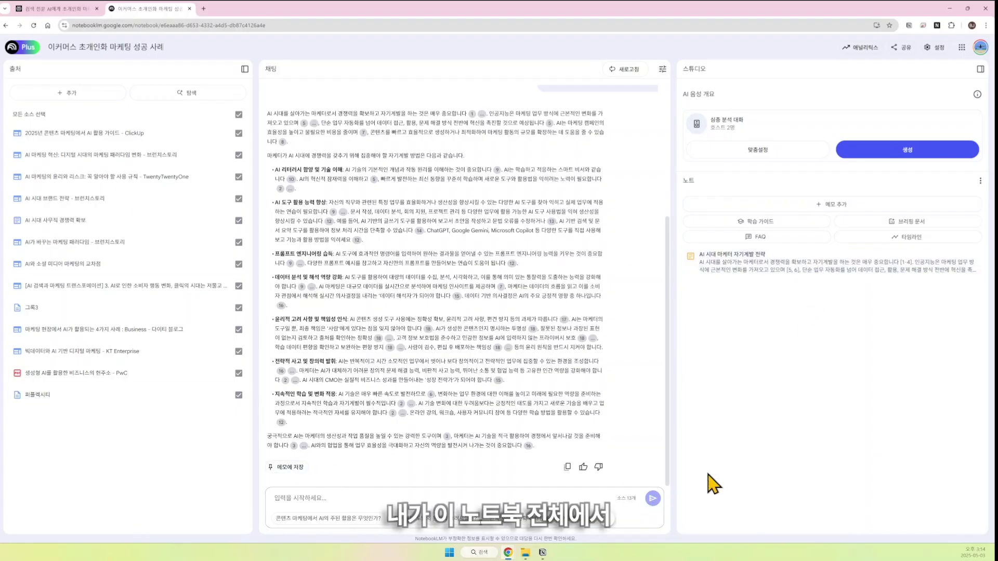
click(775, 279)
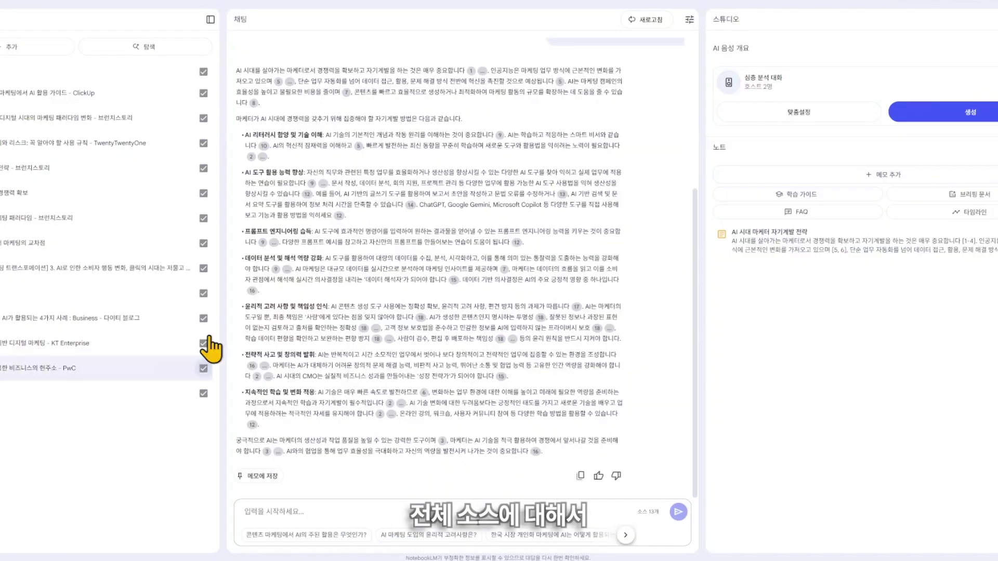
Generate a briefing document from all the notebook's sources, open it and read through its sections.
click(973, 198)
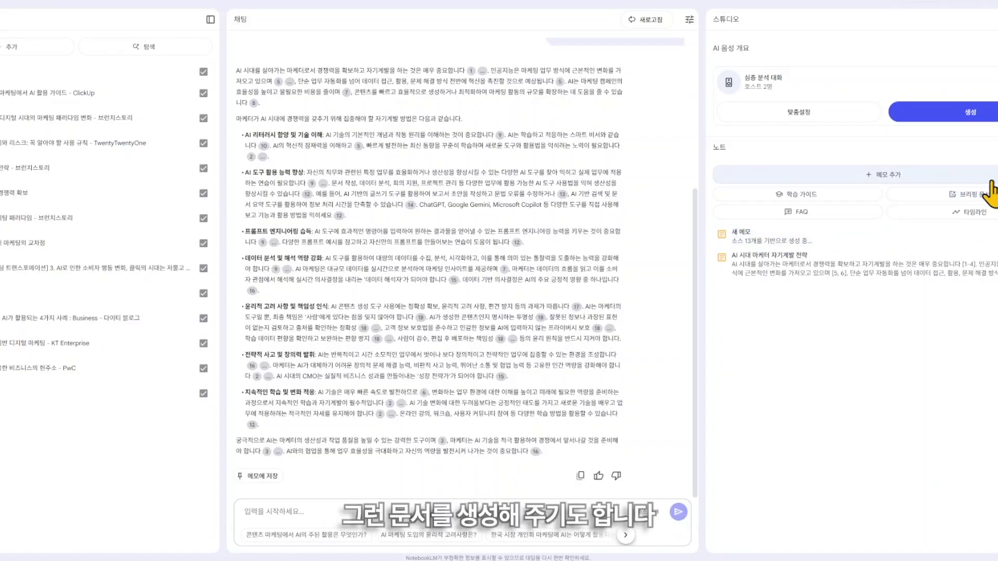
click(786, 241)
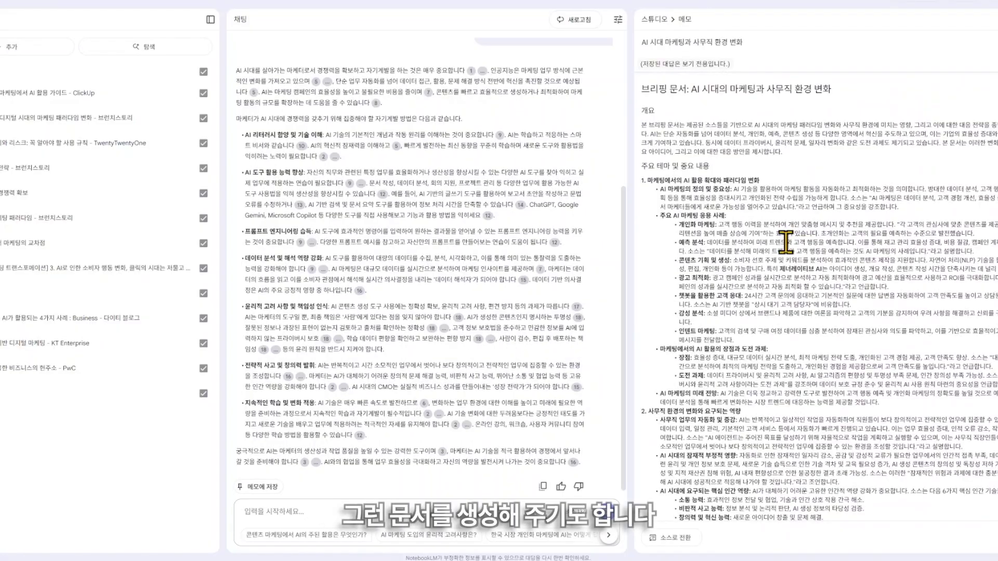
scroll(786, 240, down, 15)
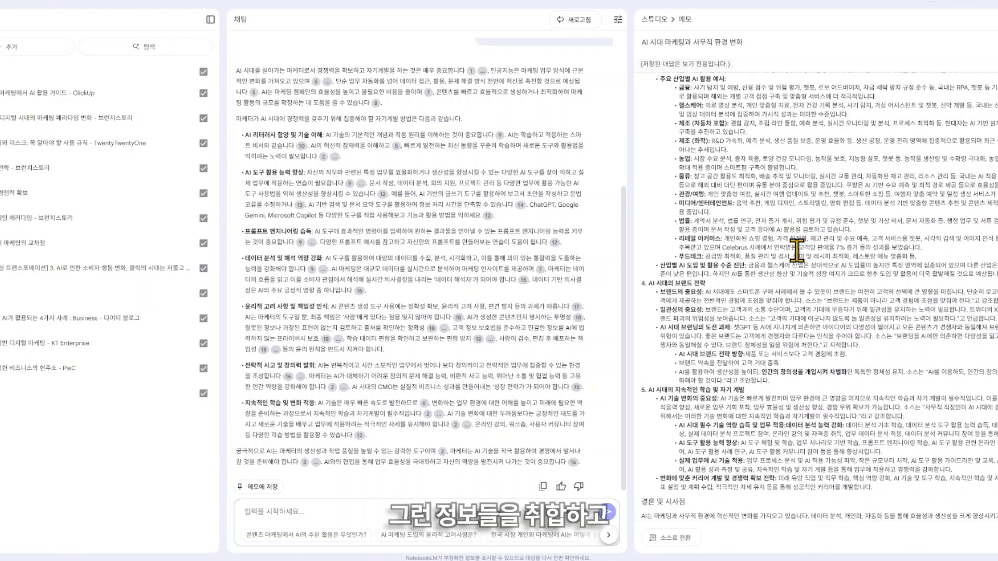
scroll(793, 251, up, 8)
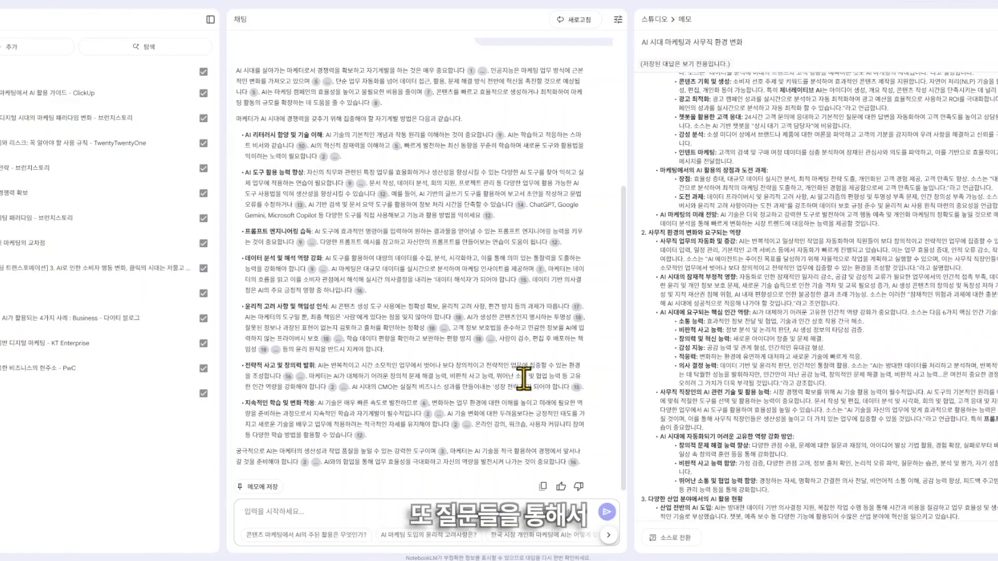
scroll(519, 400, down, 1)
scroll(519, 398, up, 5)
scroll(520, 398, down, 5)
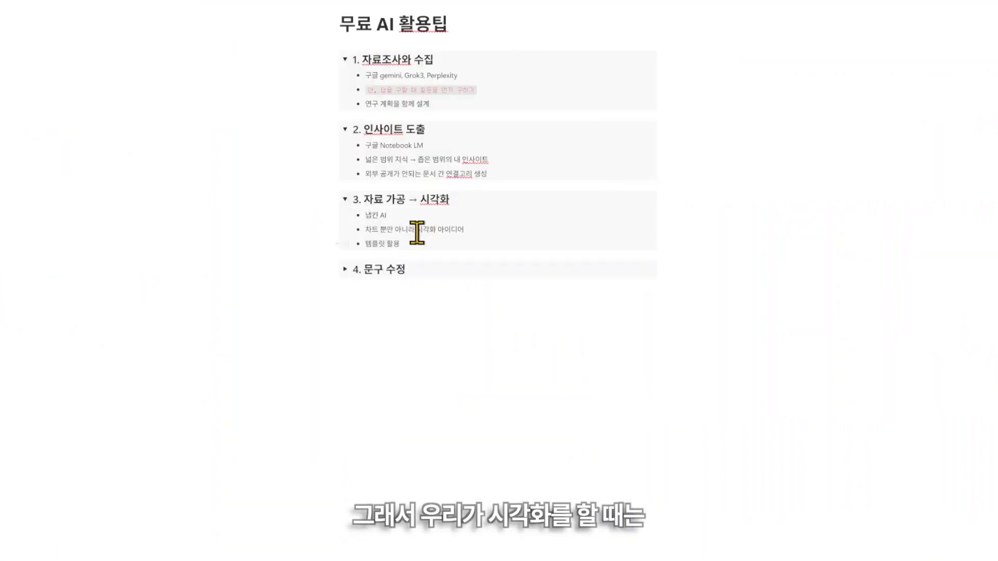
Switch to the '무료 AI 활용팁' notes and review the '냅킨 AI' and visualization-idea bullets under '3. 자료 가공 → 시각화'.
click(383, 217)
text(AI)
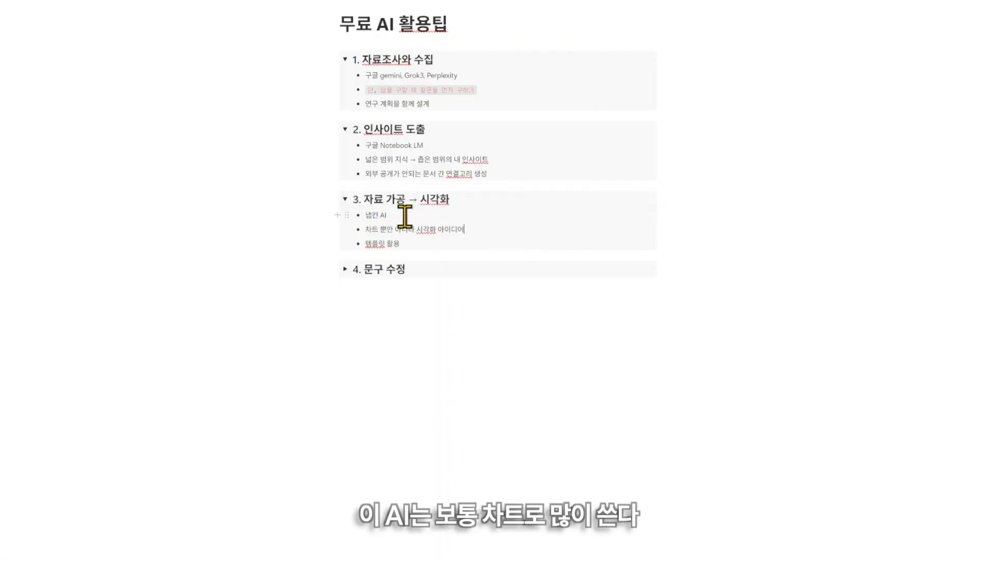
click(476, 228)
drag(474, 228, 417, 229)
click(495, 233)
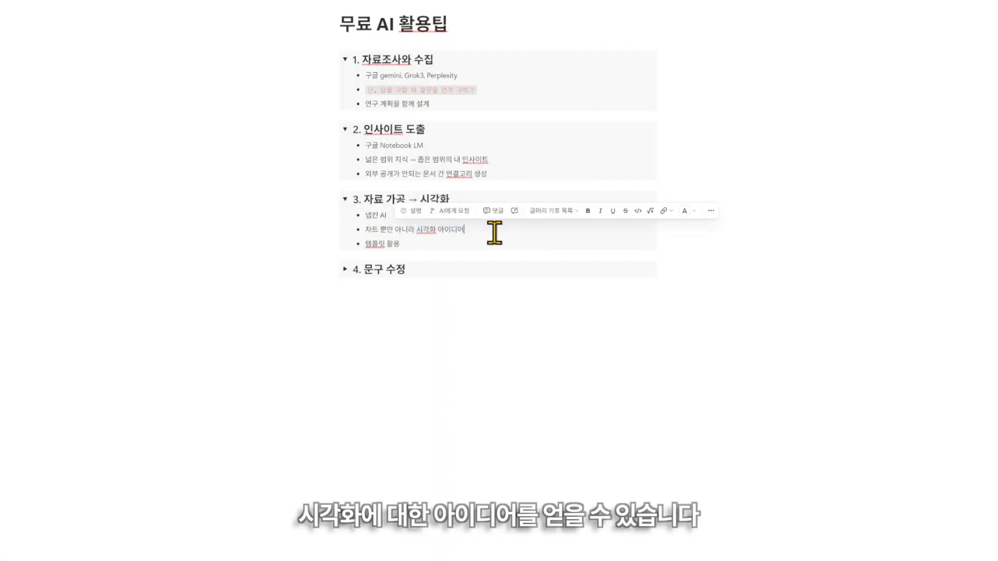